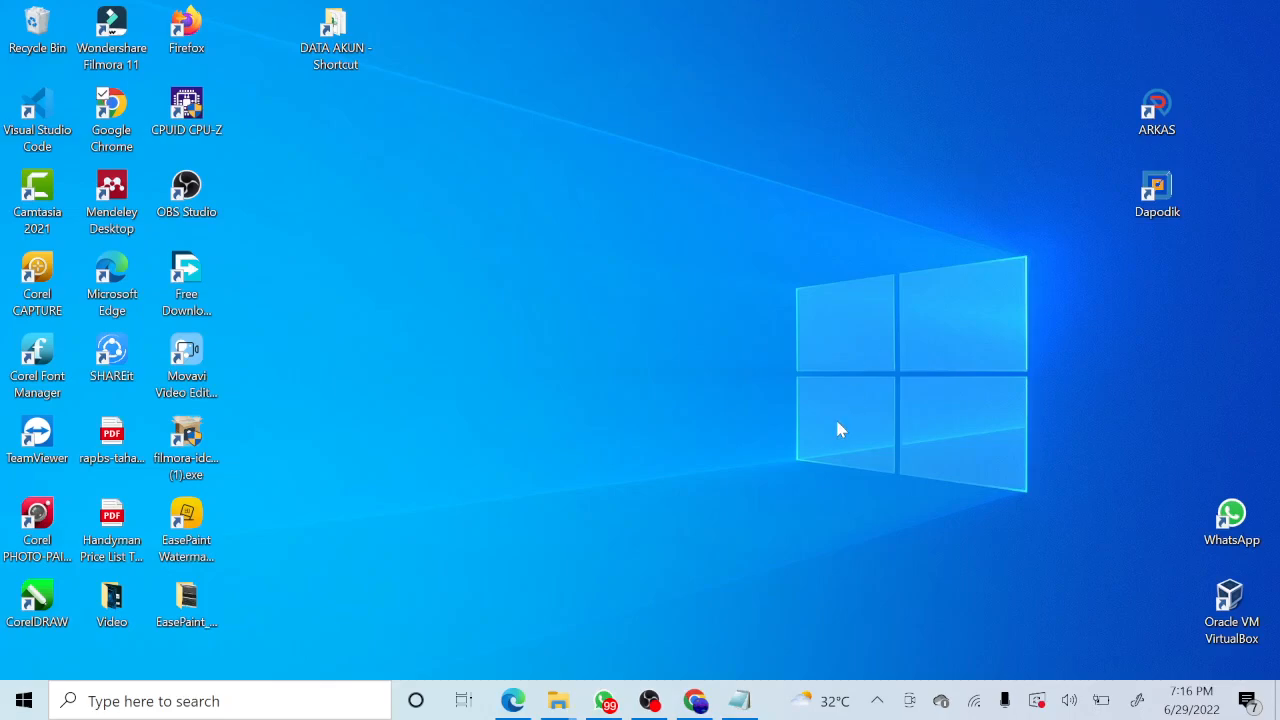
Switch to Chrome and log in to the ANBK member area with the saved credentials, entering the security code from the image.
click(696, 701)
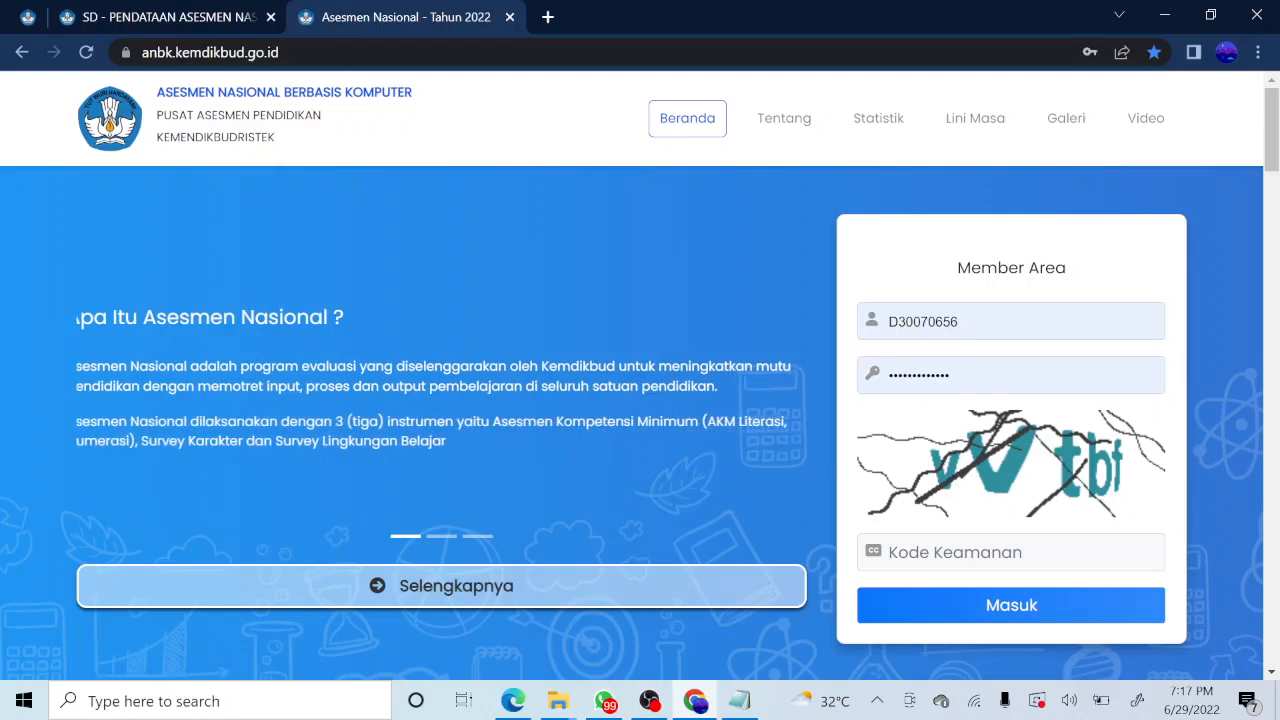
click(1010, 552)
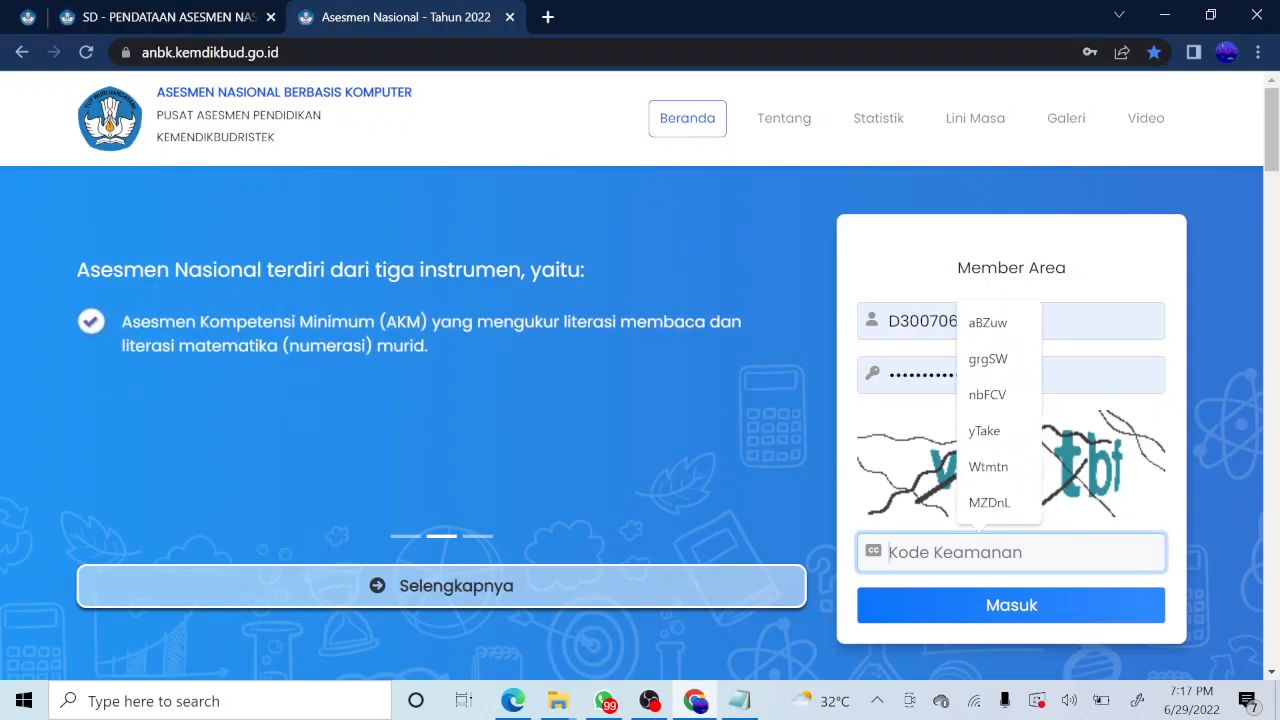
text(V)
key(Caps_Lock)
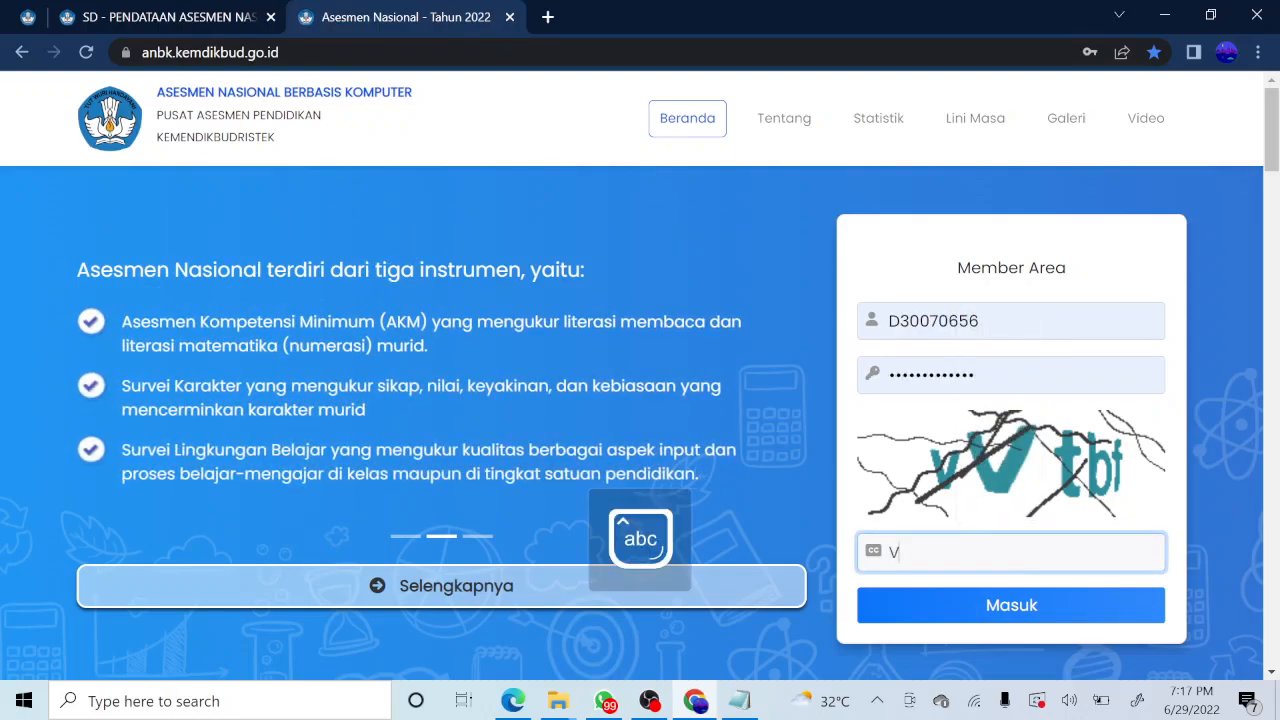
key(BackSpace)
text(v)
key(Caps_Lock)
text(V)
key(Caps_Lock)
text(tb)
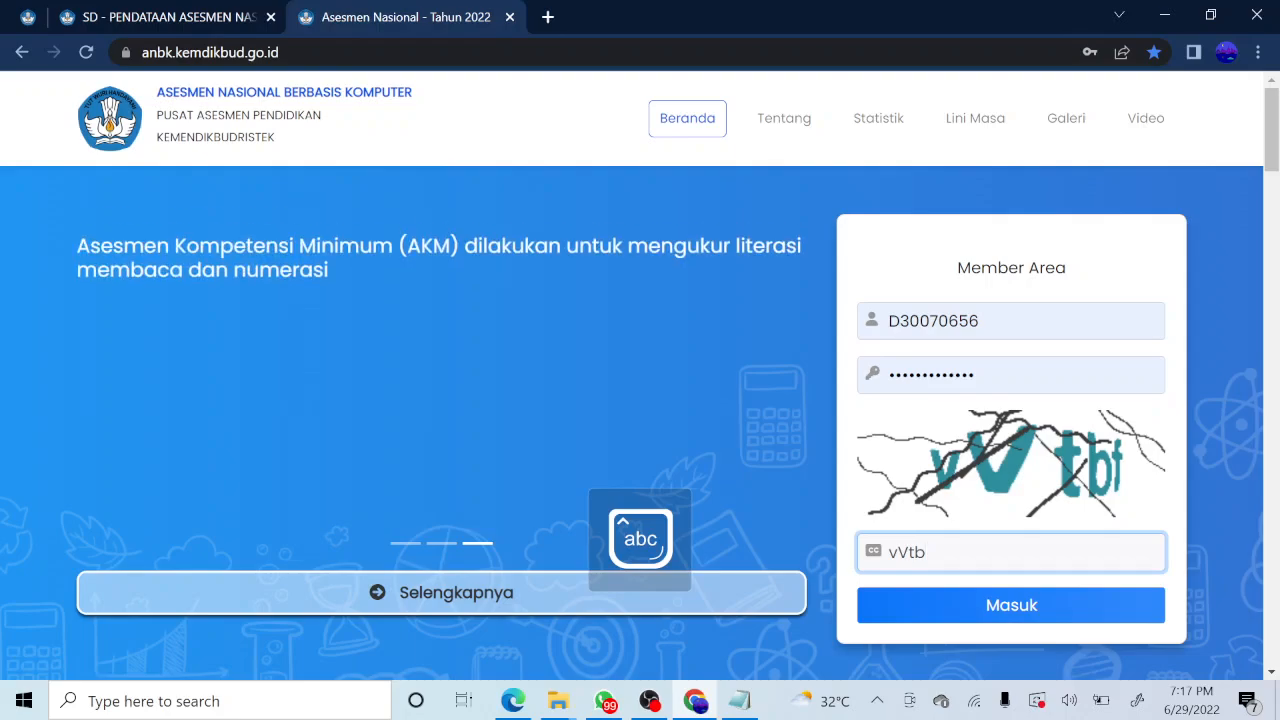
text(f)
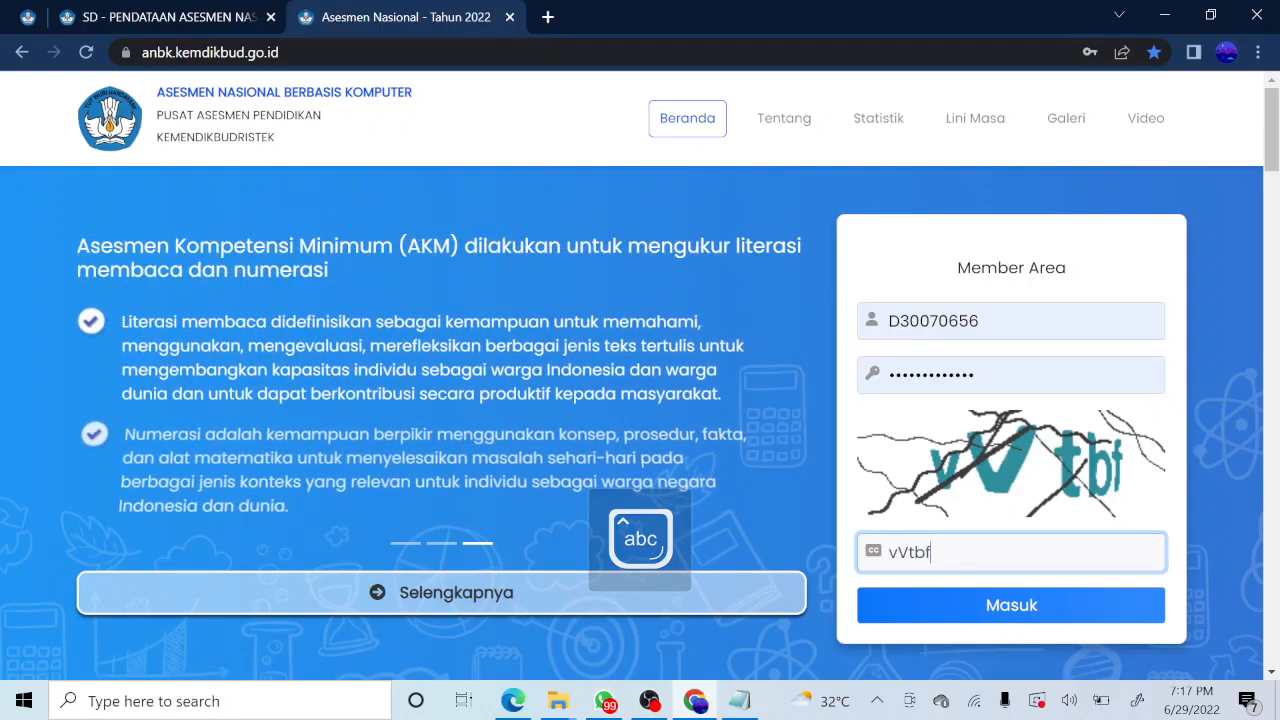
click(980, 617)
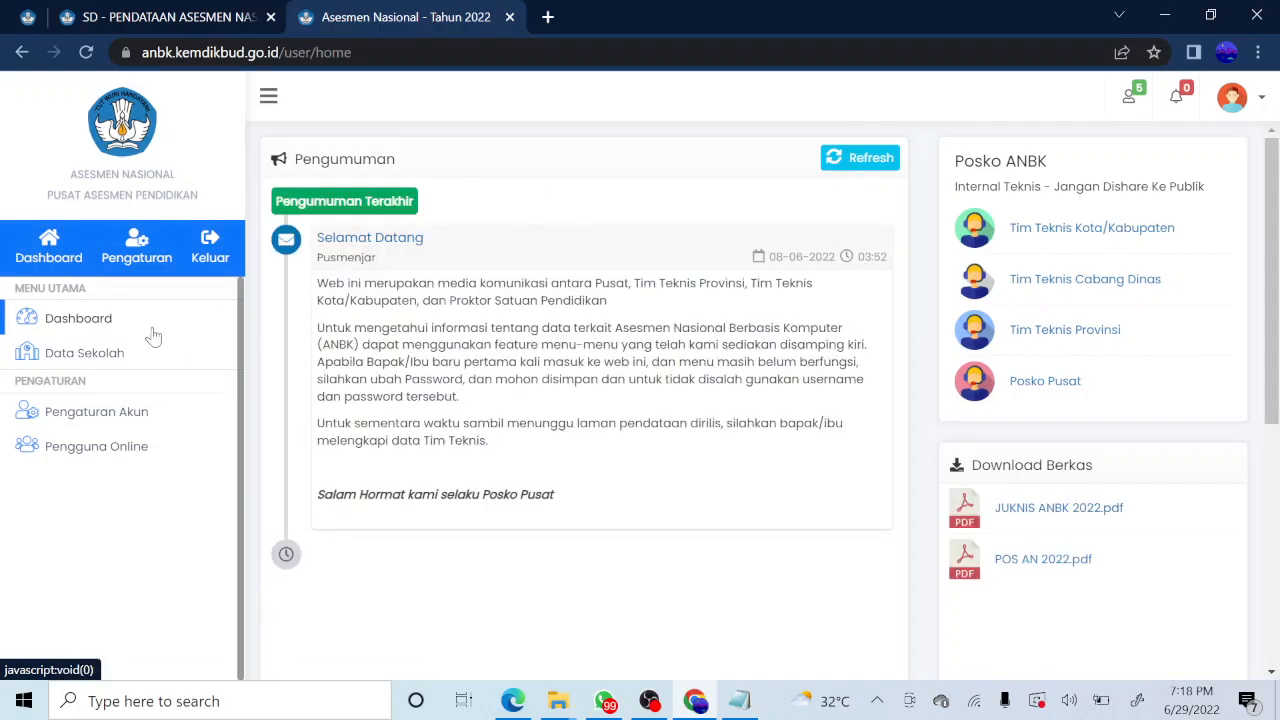
Open the Data Sekolah page and set Status Pelaksanaan to Menumpang, with SD/MI as the host school's level.
click(103, 361)
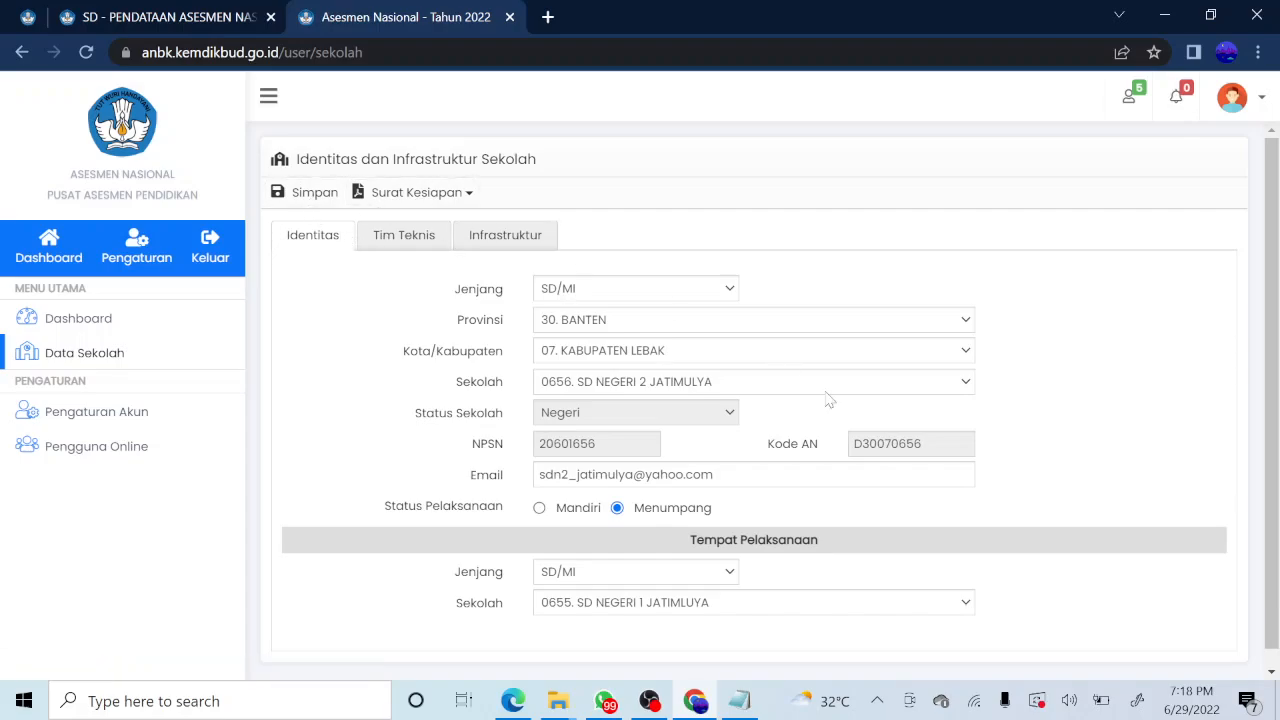
scroll(1262, 288, down, 1)
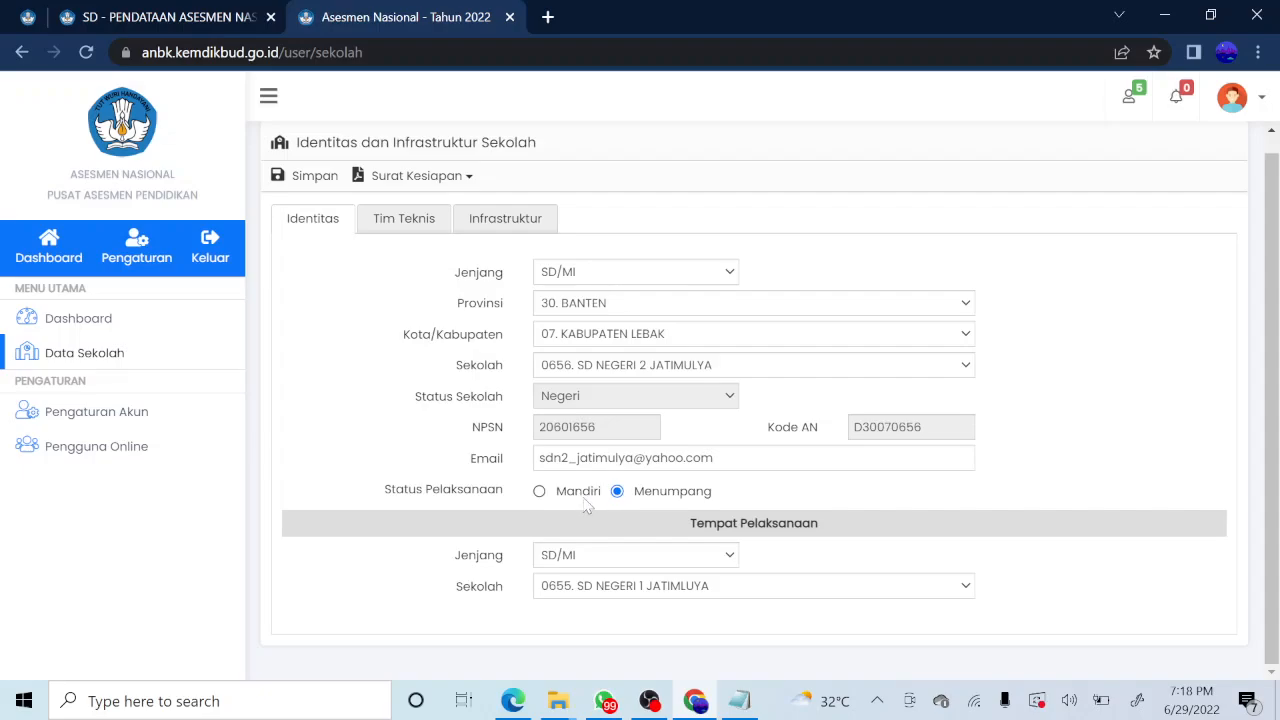
click(576, 498)
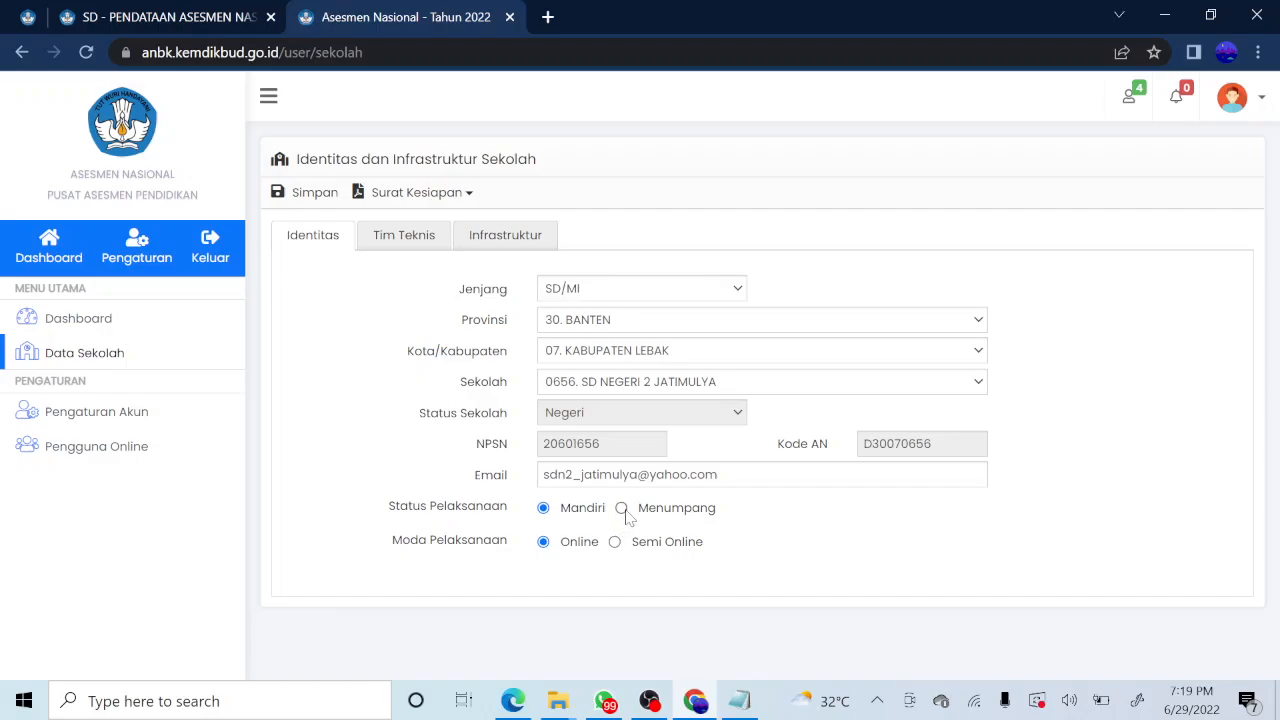
click(620, 508)
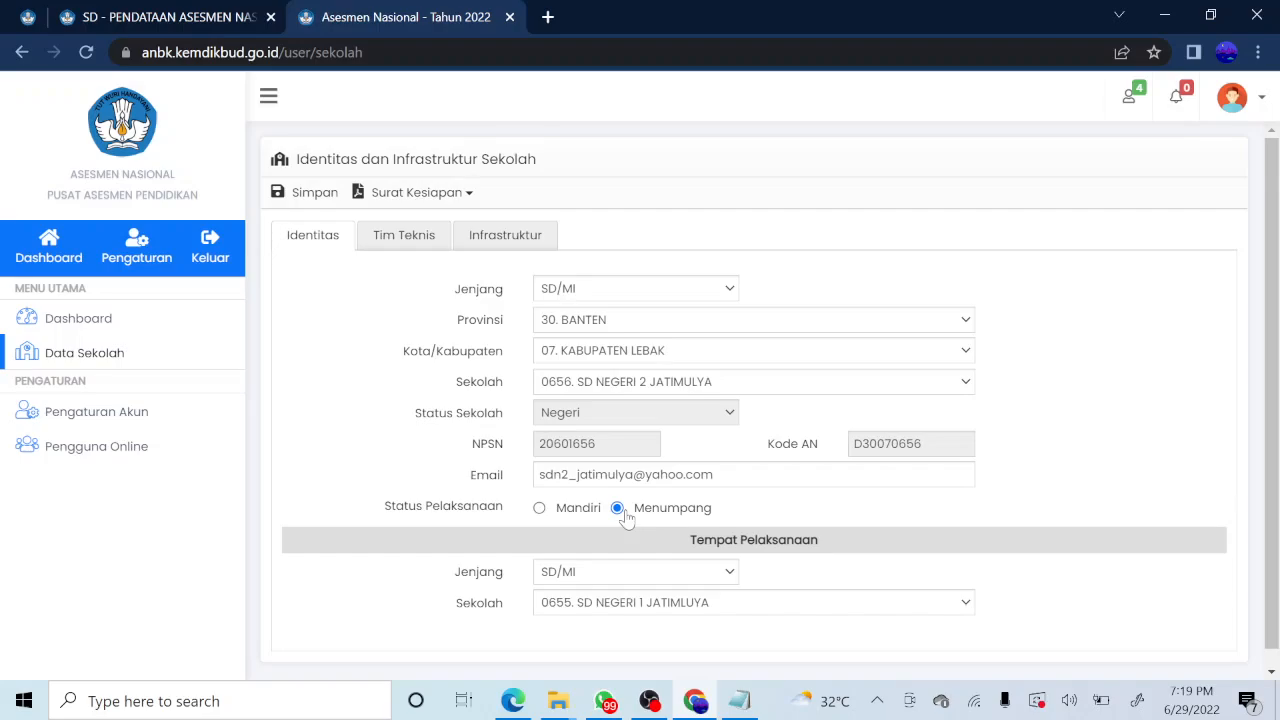
click(630, 572)
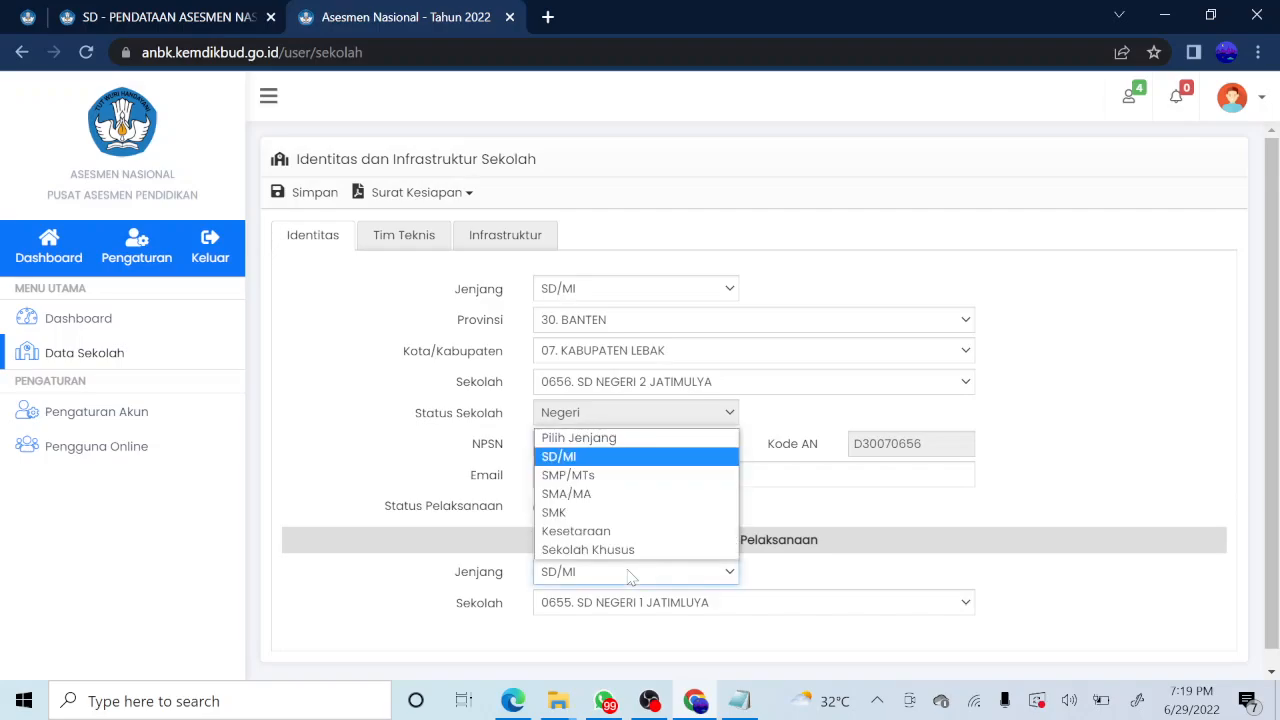
click(619, 457)
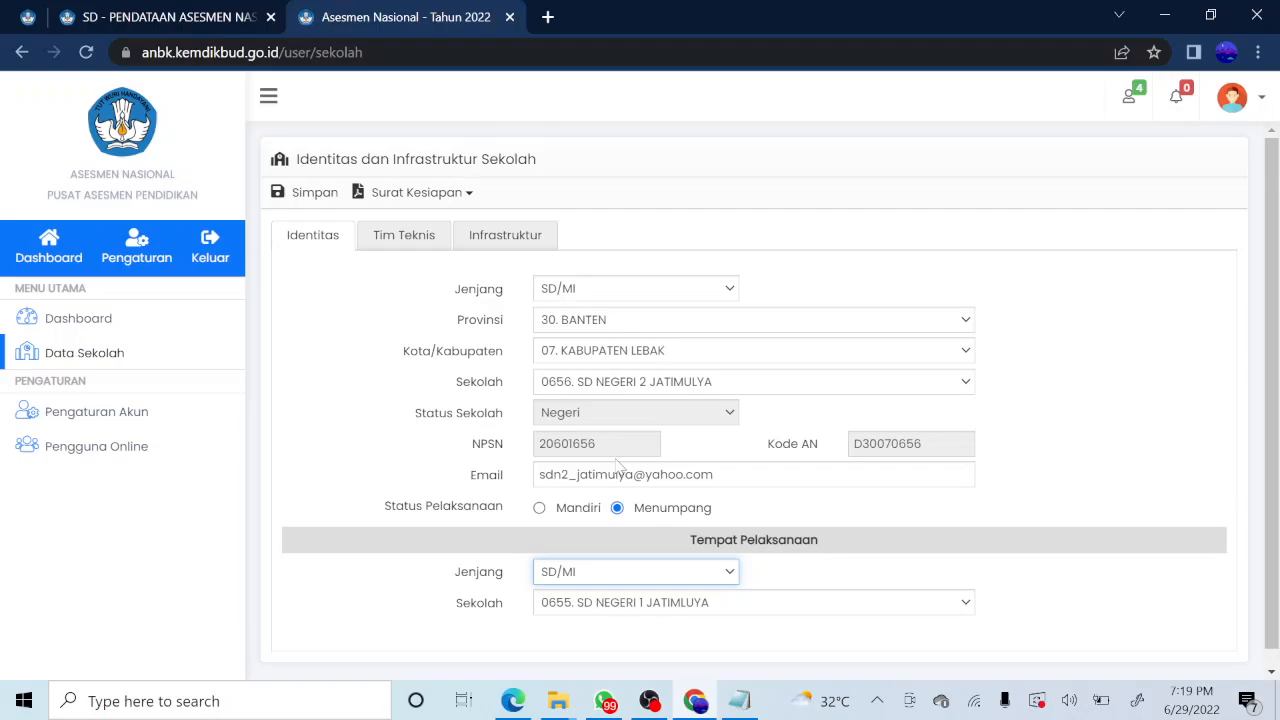
Choose 0655. SD NEGERI 1 JATIMLUYA as the host school under Tempat Pelaksanaan.
click(640, 610)
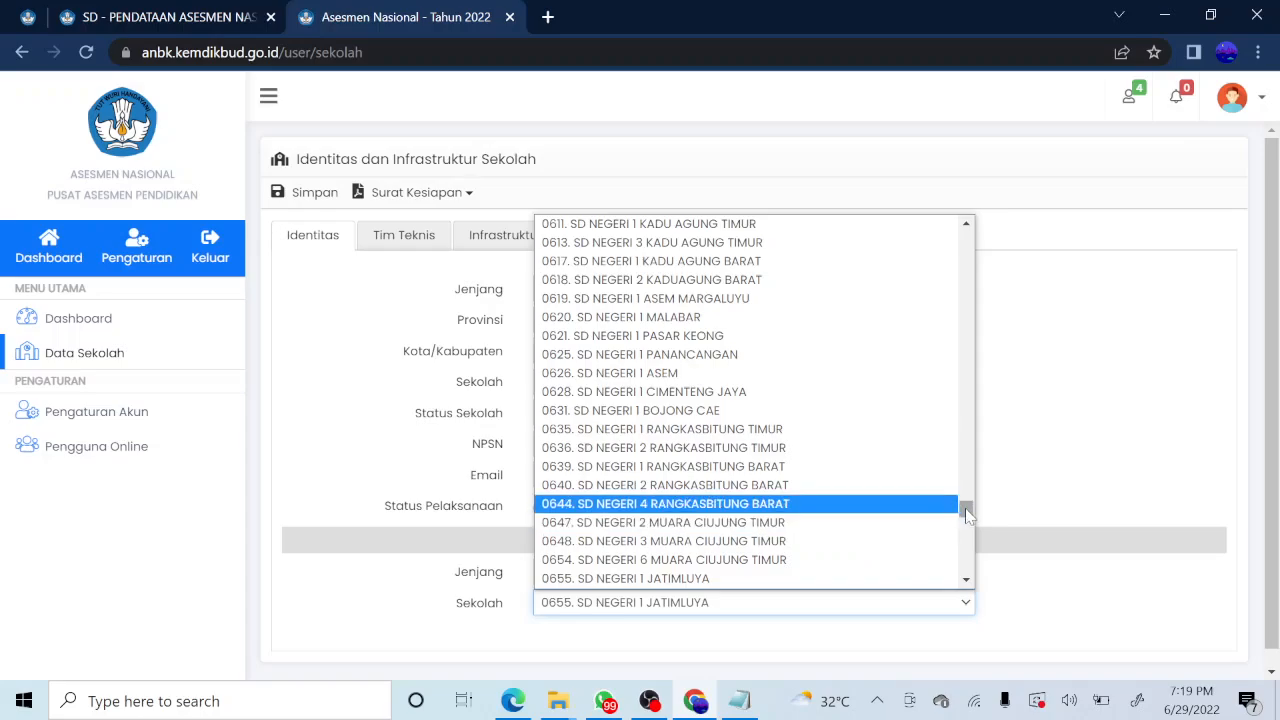
drag(964, 510, 965, 420)
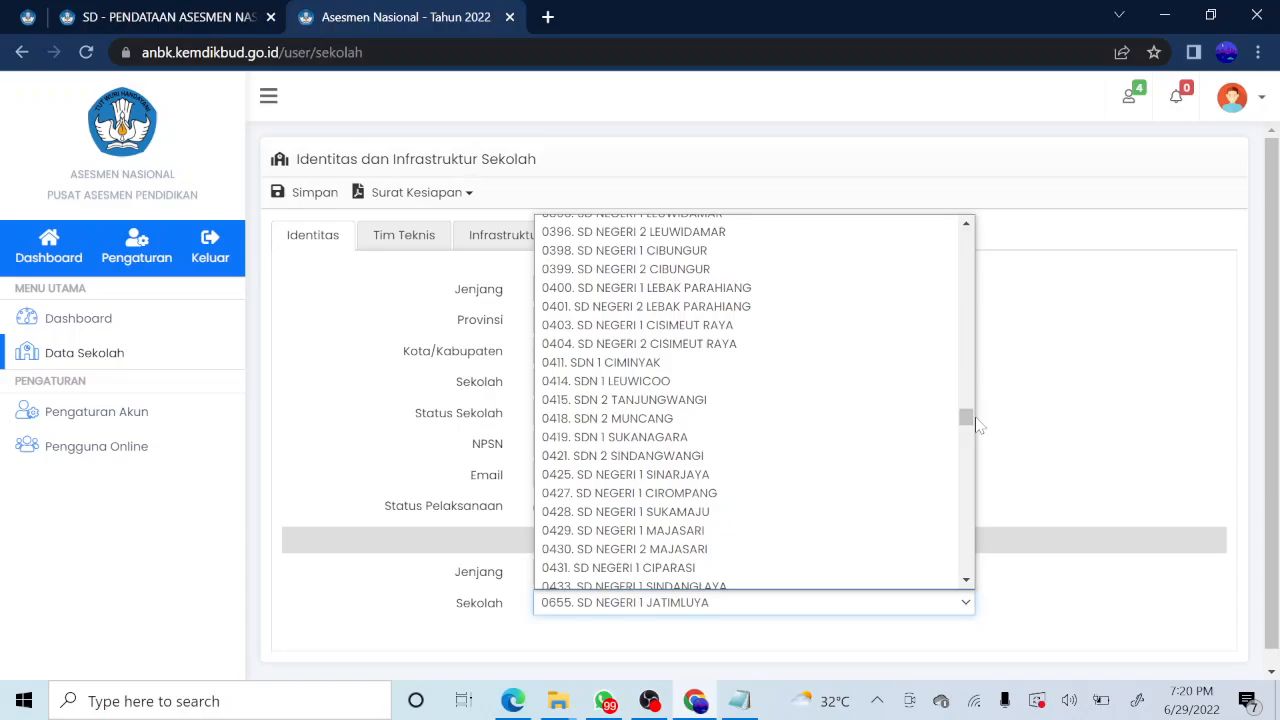
drag(966, 418, 857, 225)
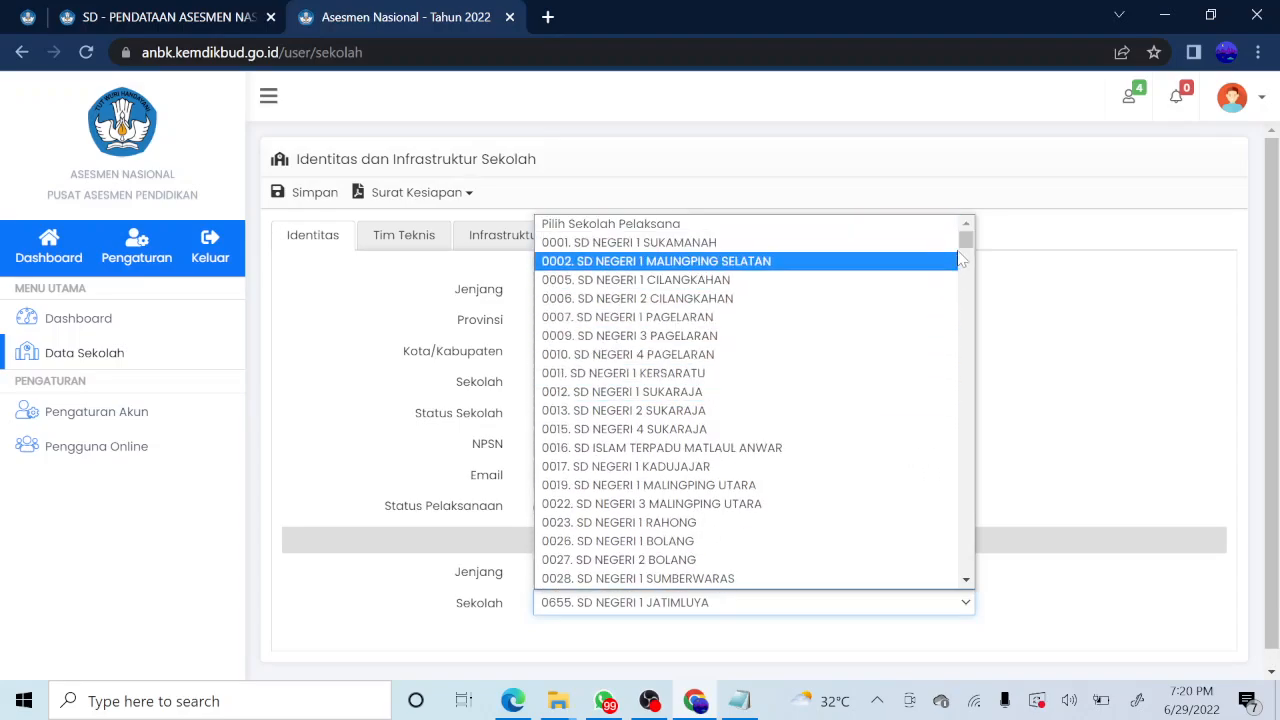
drag(966, 240, 940, 506)
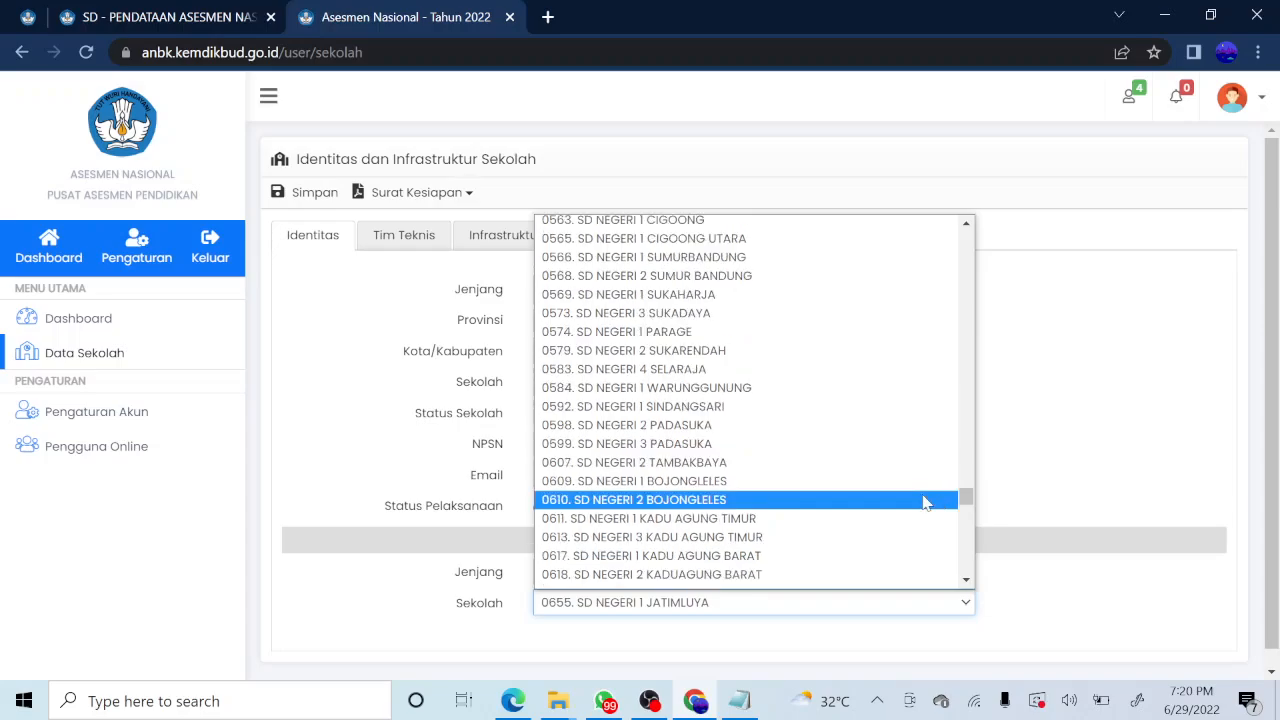
scroll(925, 457, up, 1)
scroll(925, 460, down, 3)
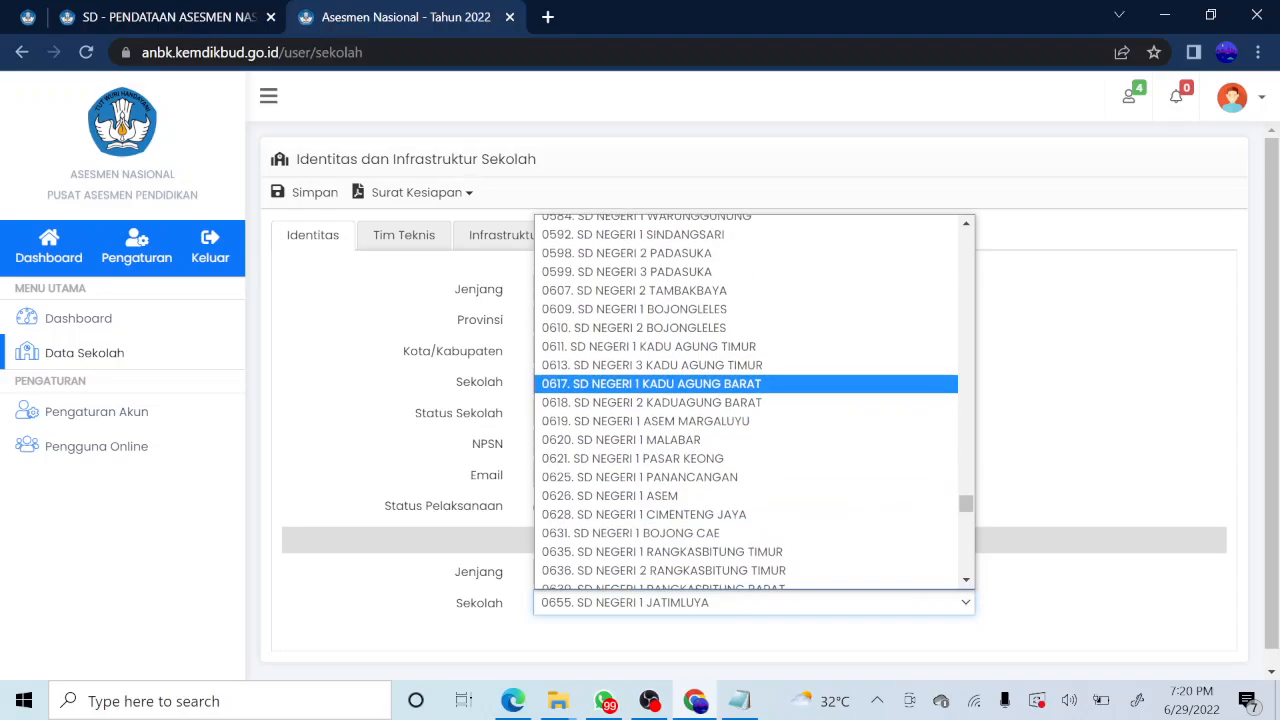
scroll(900, 375, down, 4)
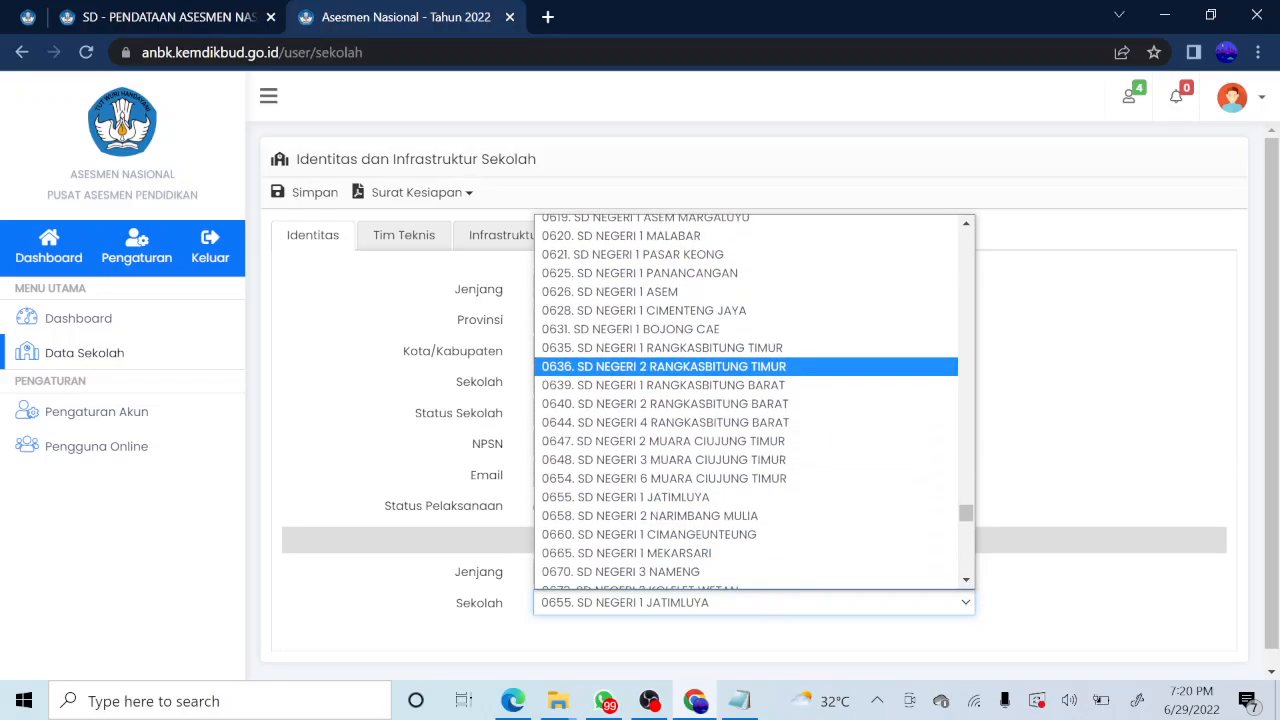
click(714, 498)
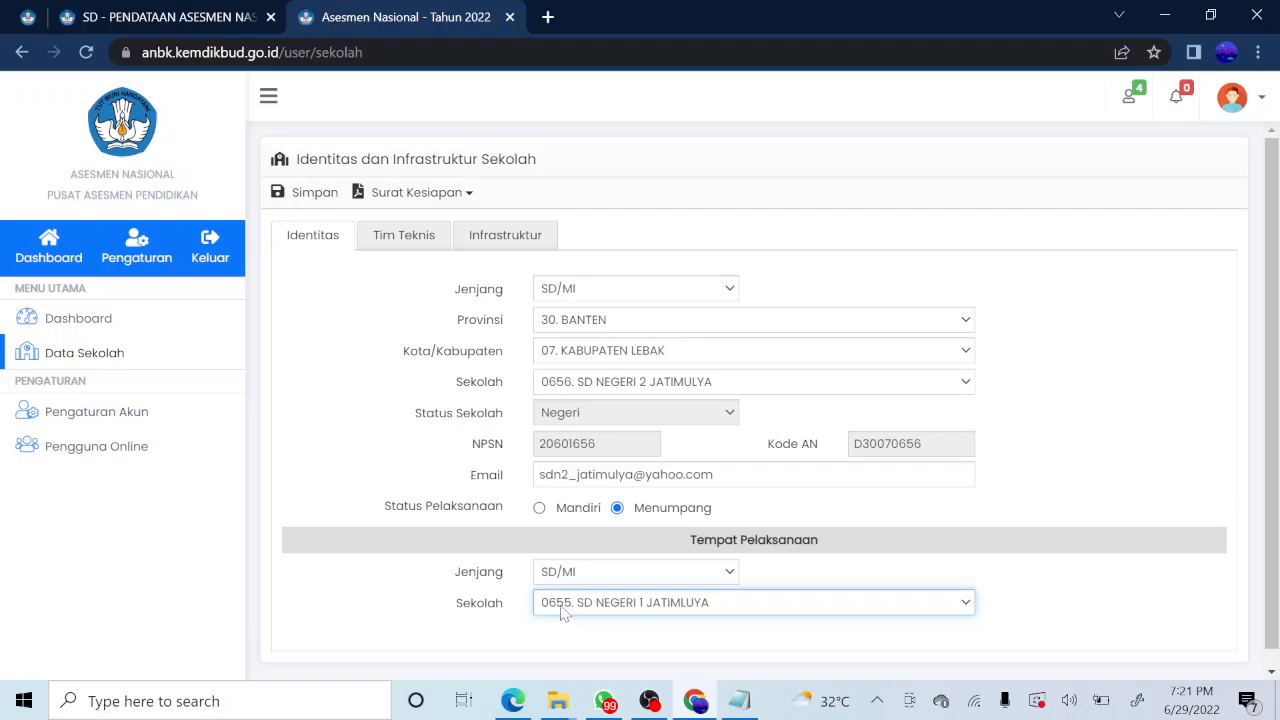
Save the school identity data and dismiss the confirmation.
scroll(1276, 378, down, 1)
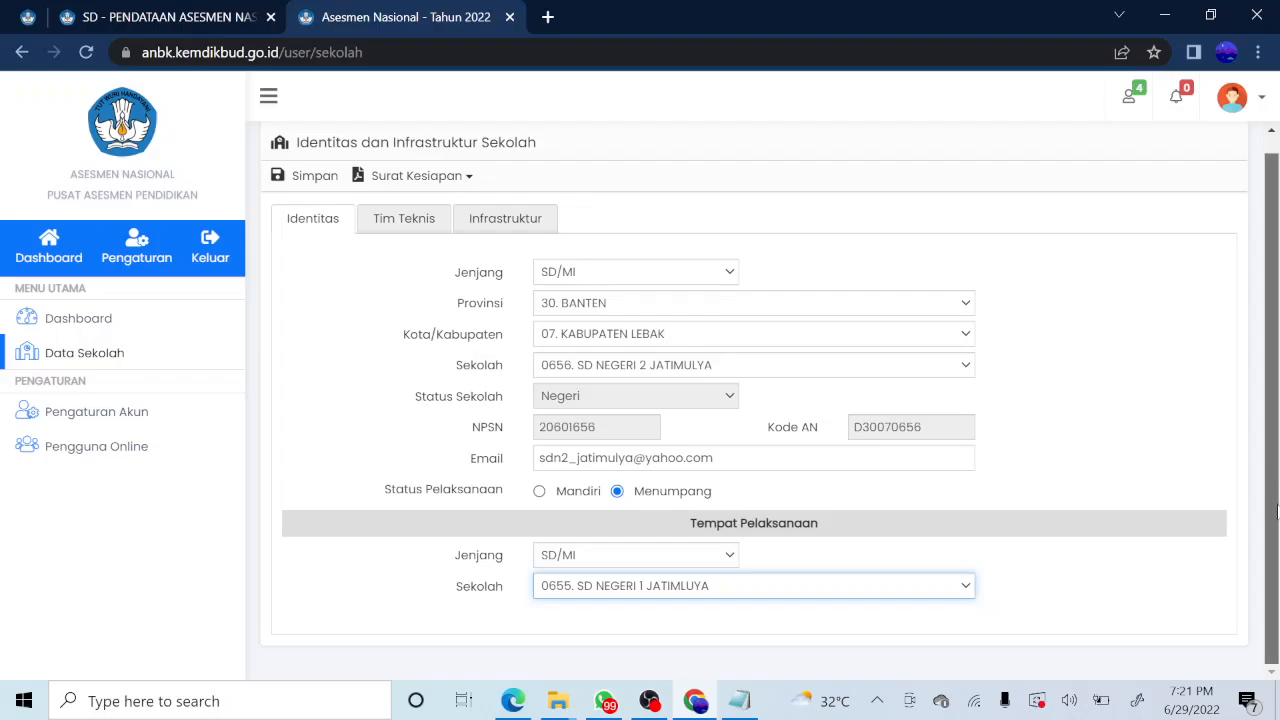
scroll(1272, 478, up, 1)
click(310, 195)
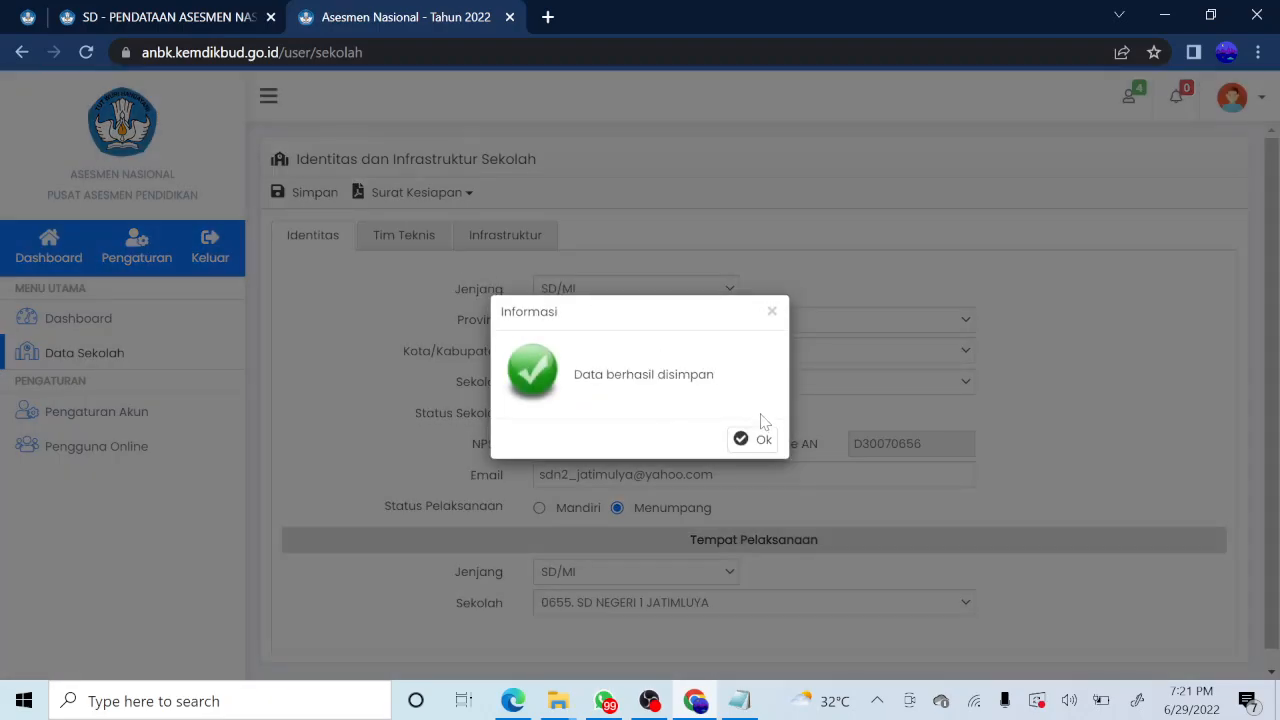
click(763, 441)
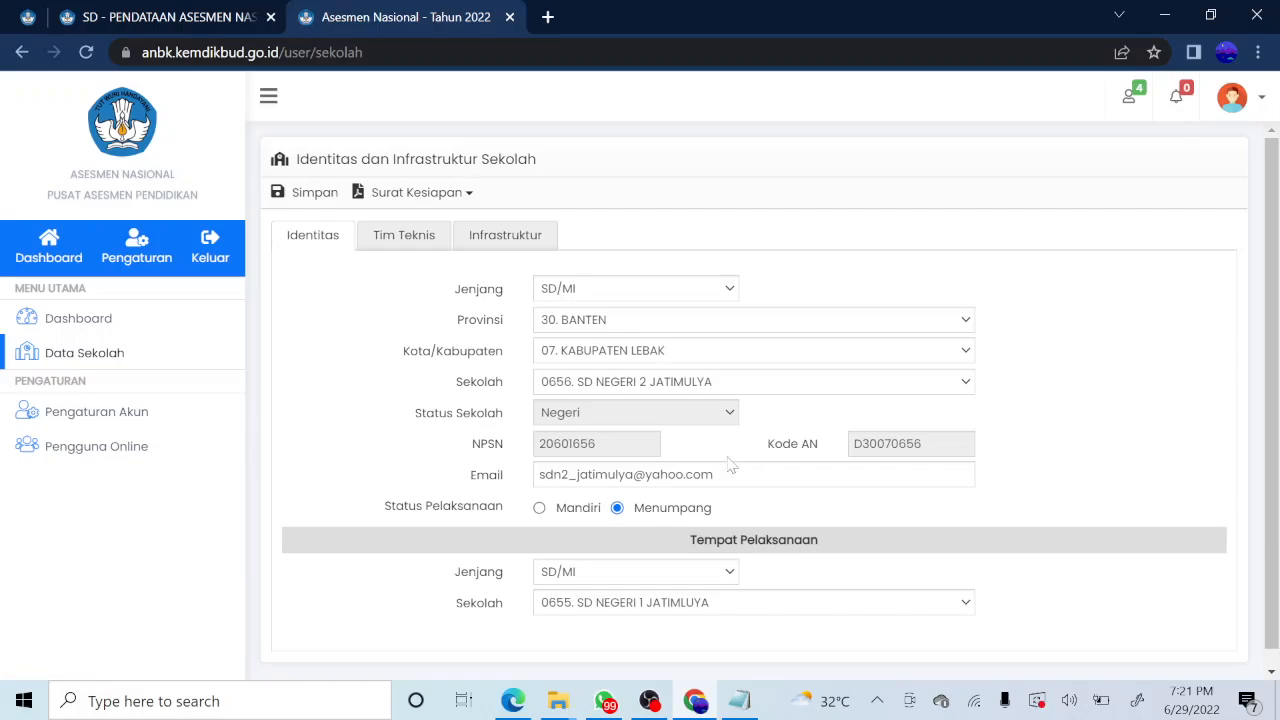
Change Status Pelaksanaan to Mandiri with Moda Pelaksanaan Online and save the school identity data.
click(541, 510)
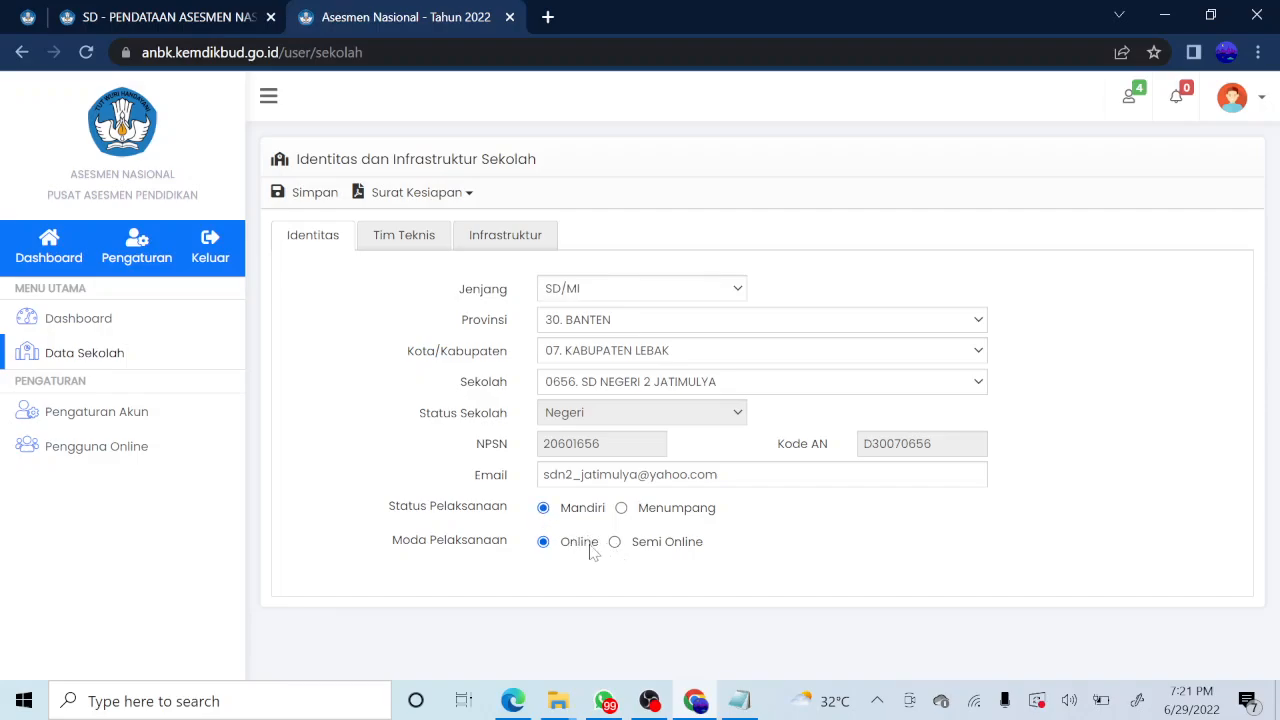
click(303, 197)
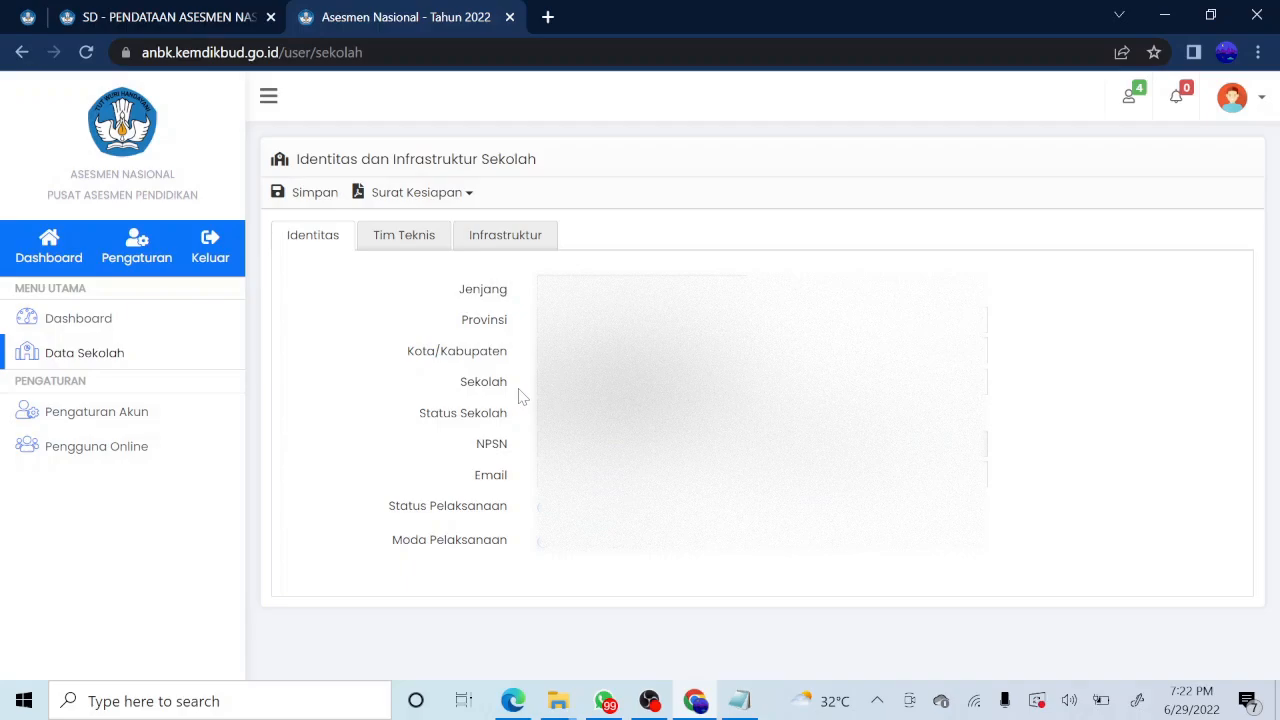
Review the Tim Teknis fields and the Infrastruktur equipment counts, from proctor computers through clients and switches to access points.
click(404, 240)
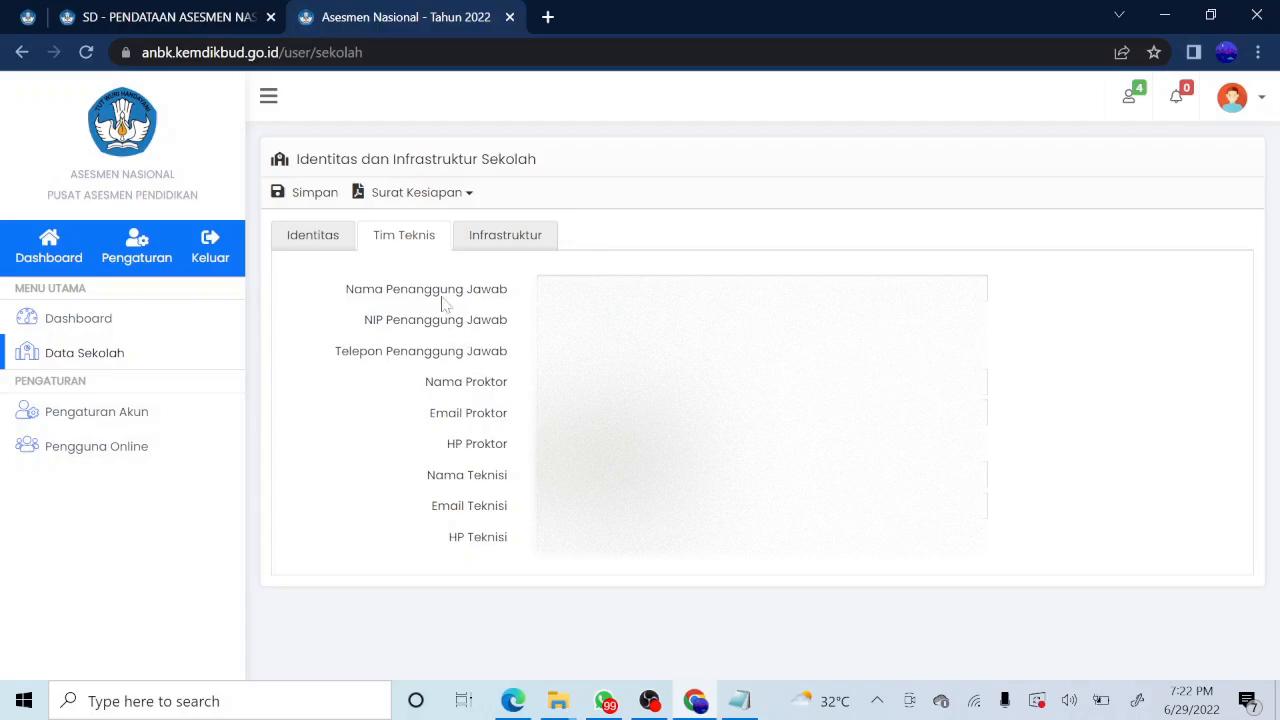
click(484, 244)
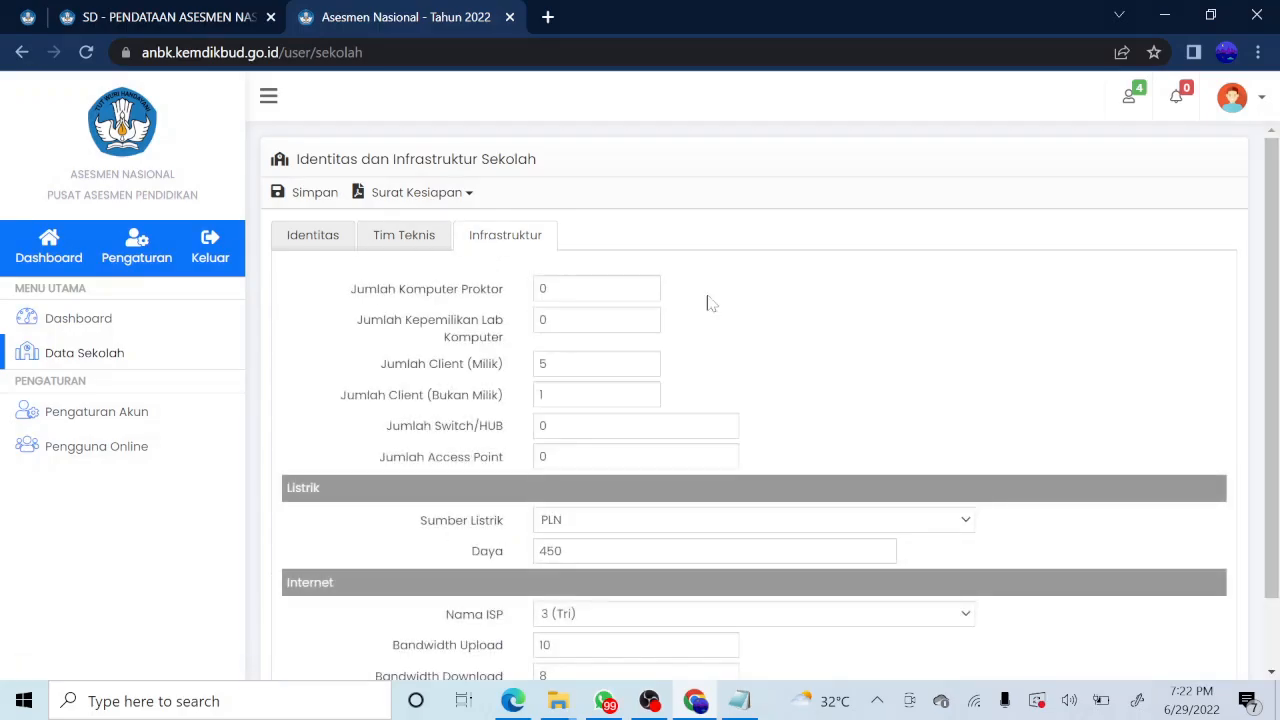
drag(1272, 292, 1269, 363)
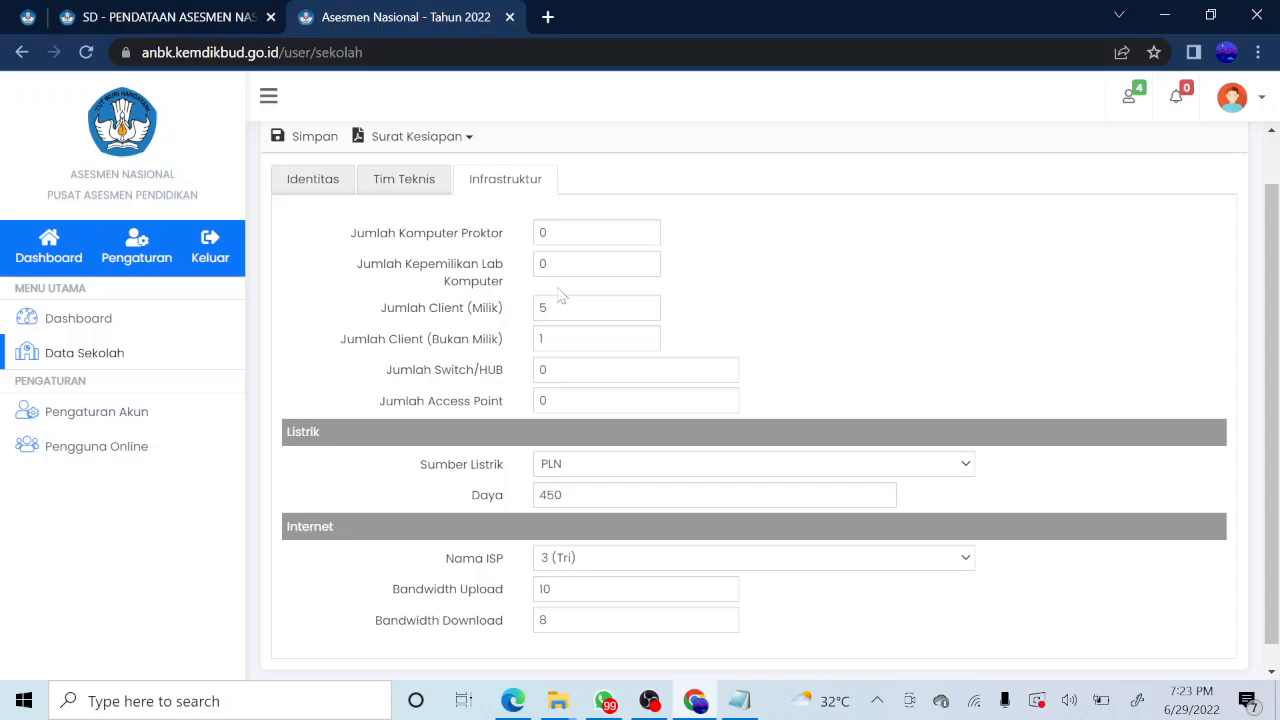
click(563, 233)
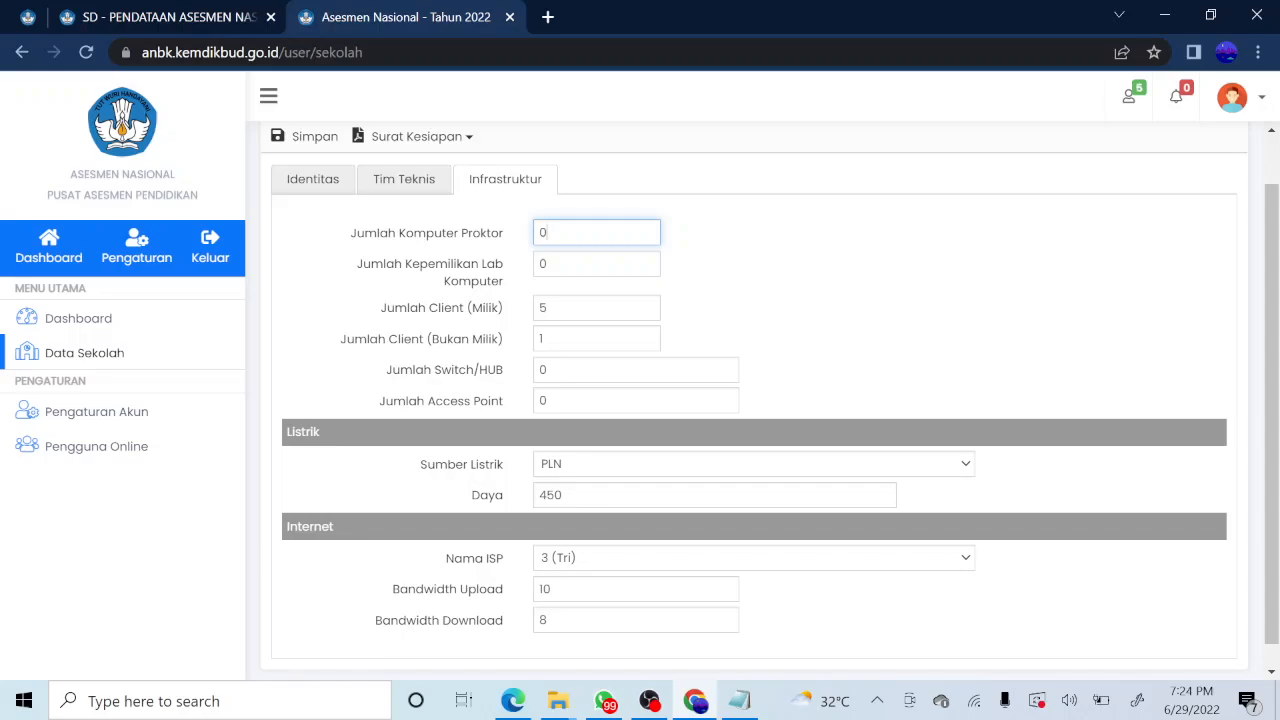
click(597, 264)
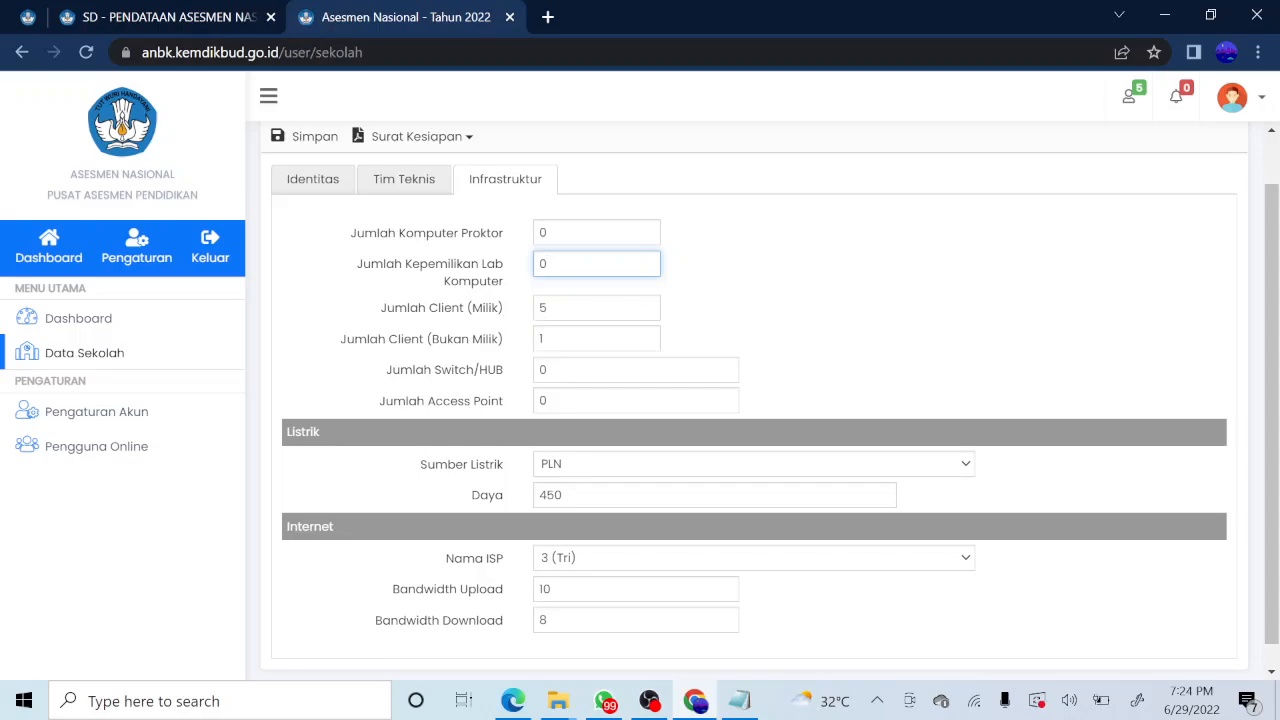
click(562, 308)
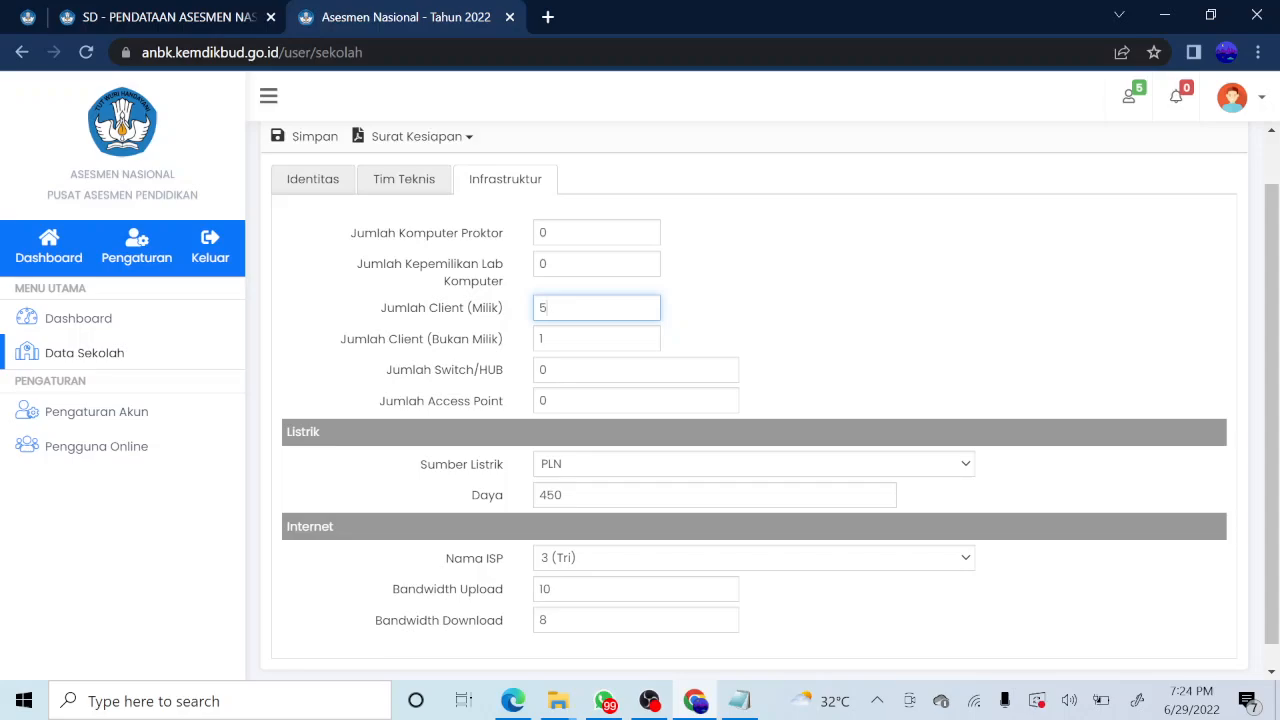
click(558, 334)
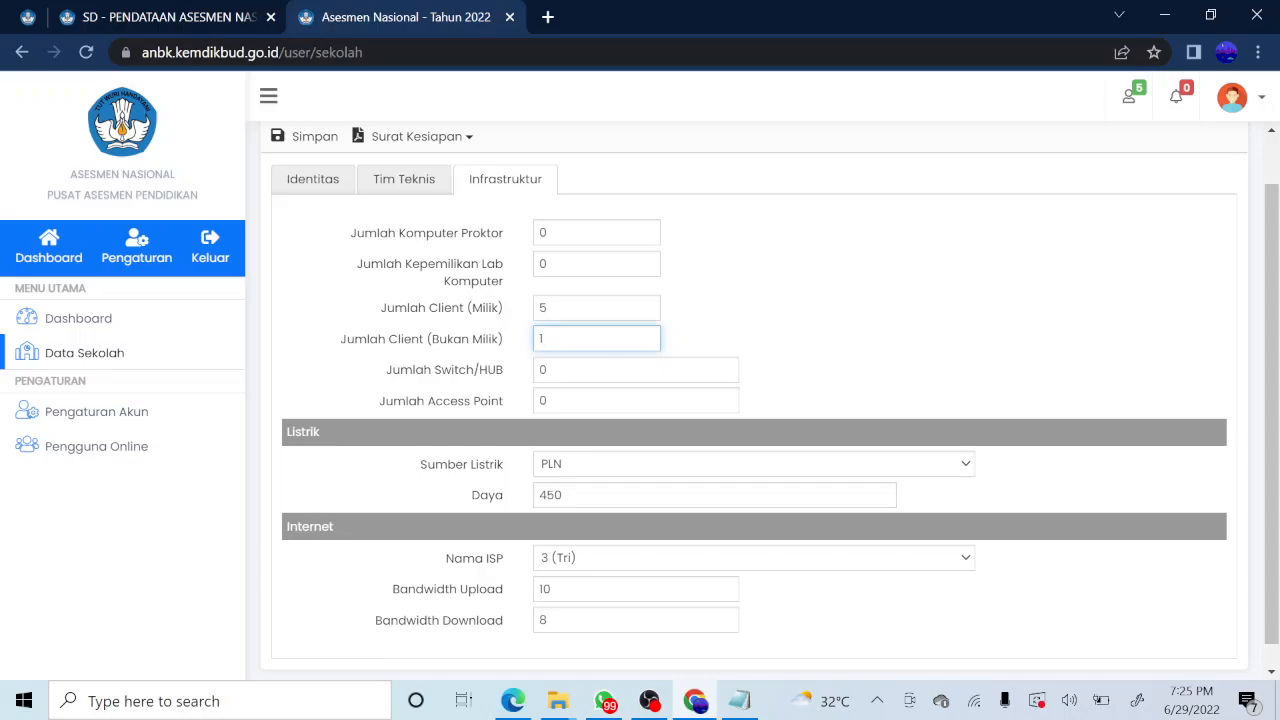
click(590, 370)
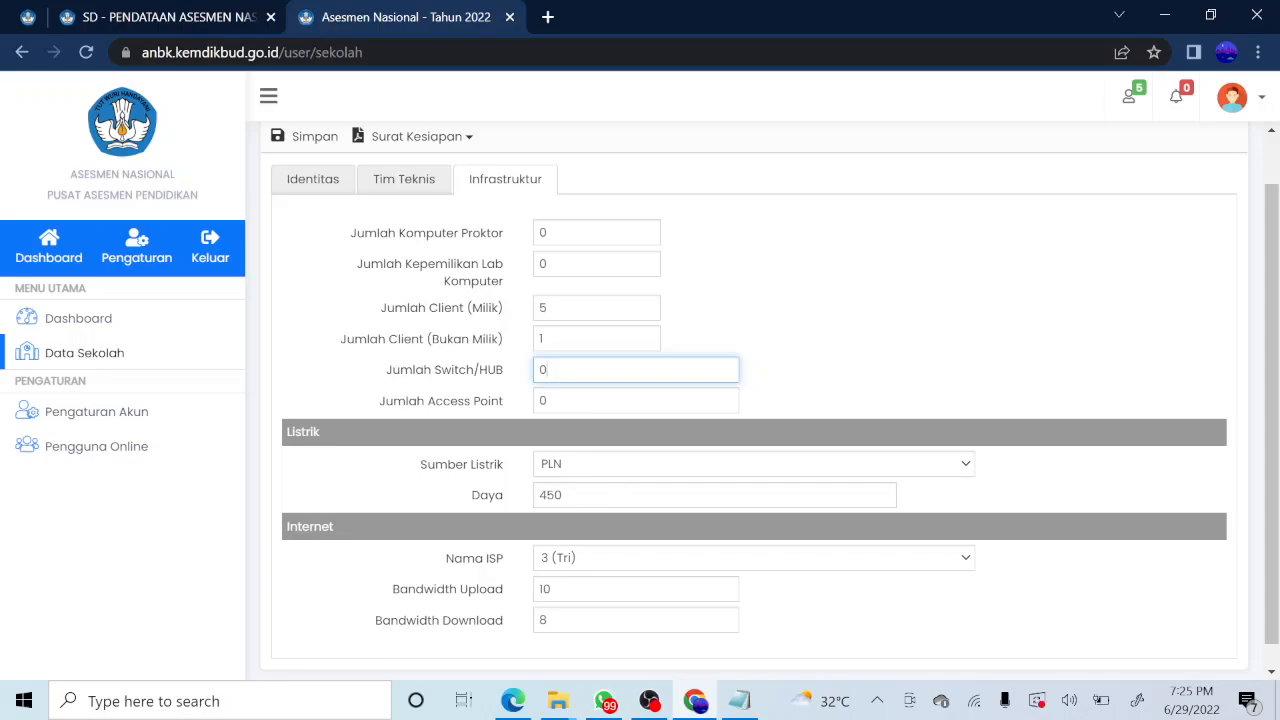
click(552, 401)
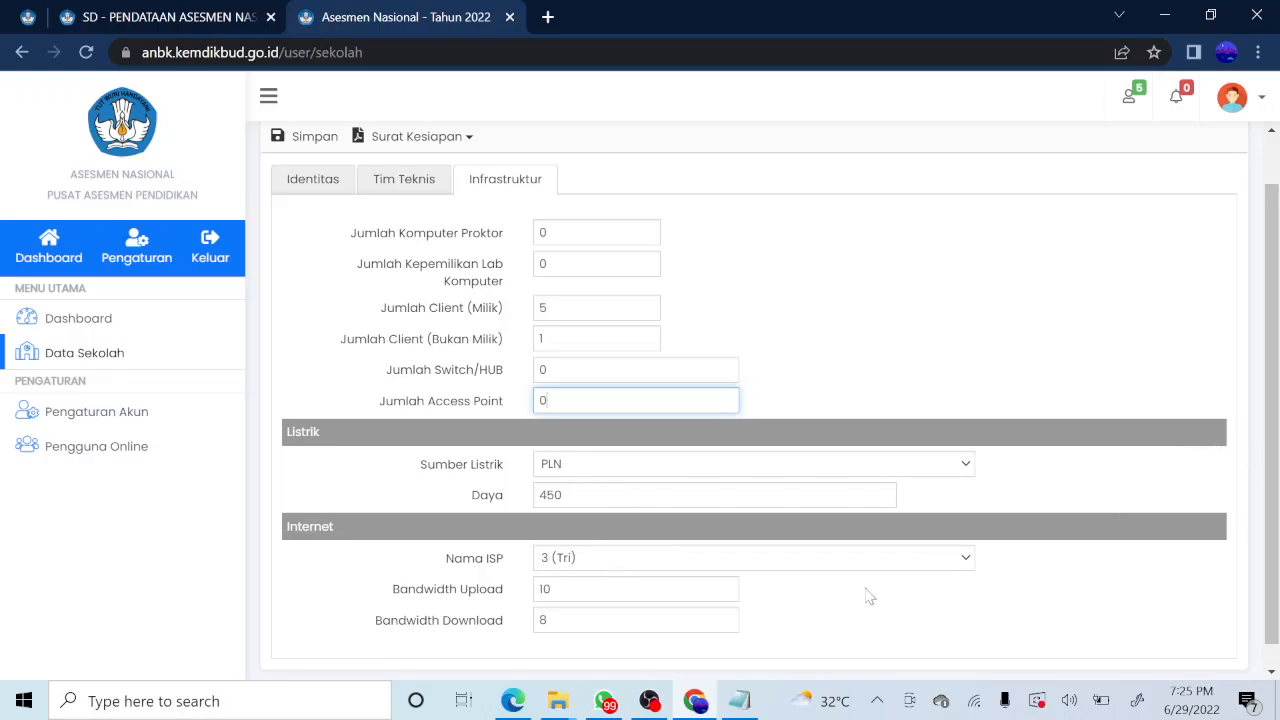
Set the school's Nama ISP under Internet to Telkom Speedy.
click(842, 560)
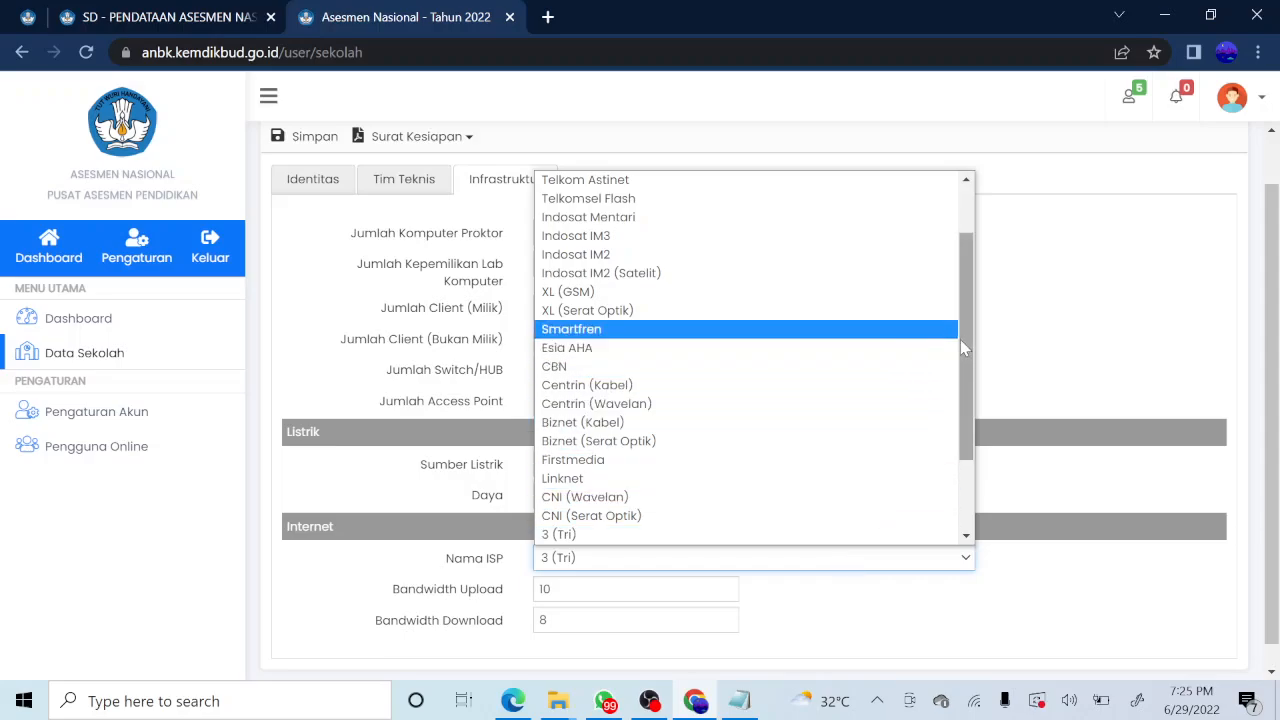
drag(962, 336, 925, 262)
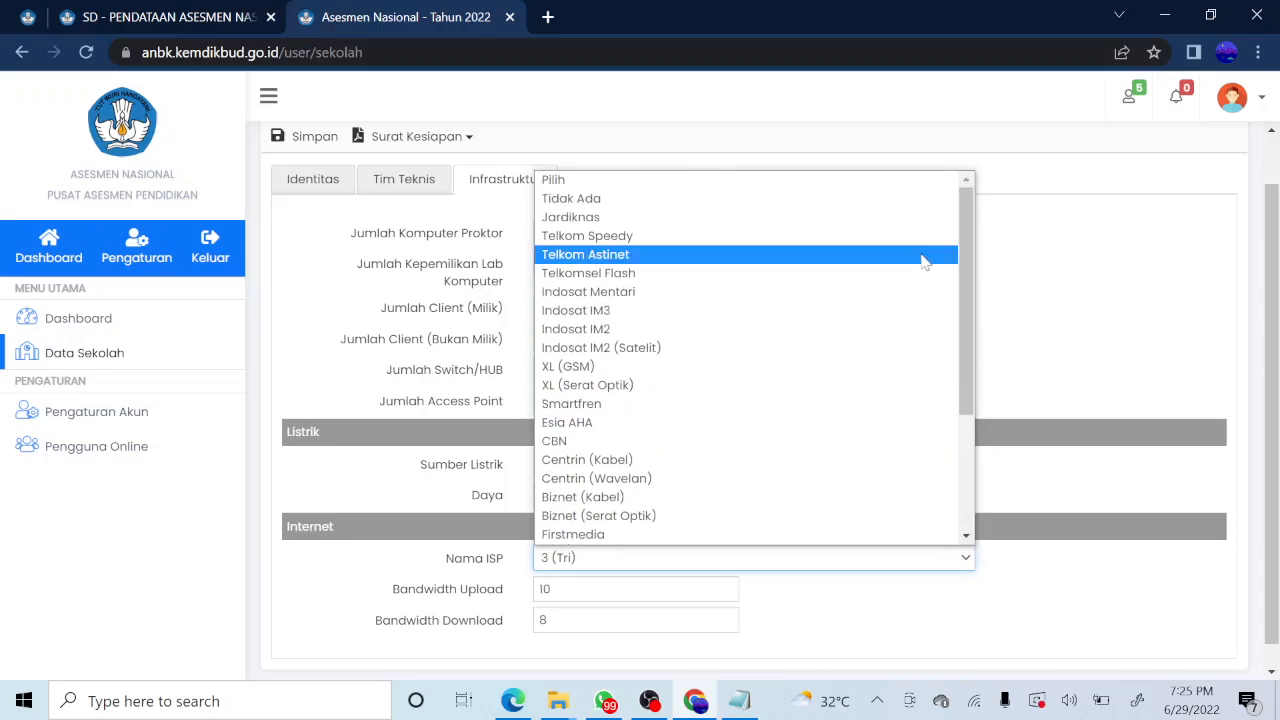
click(874, 237)
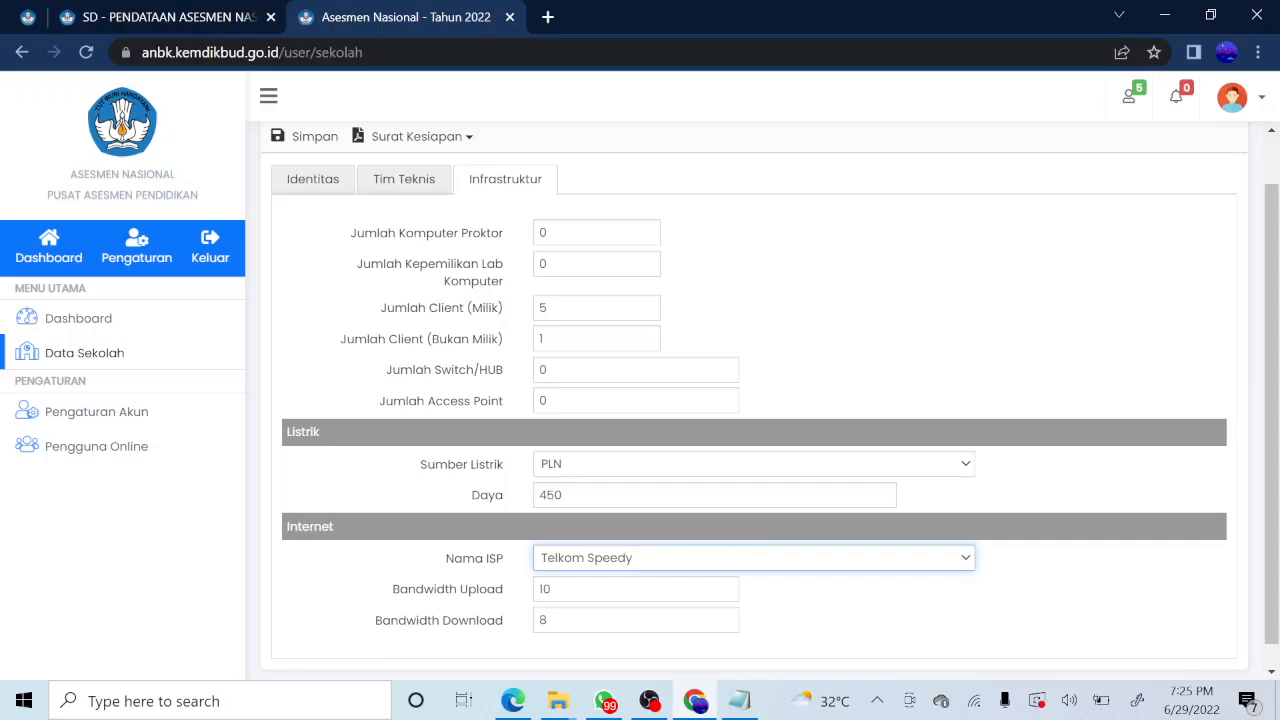
Check the Bandwidth Upload and Bandwidth Download fields, and save the infrastructure data, dismissing the confirmation.
click(600, 589)
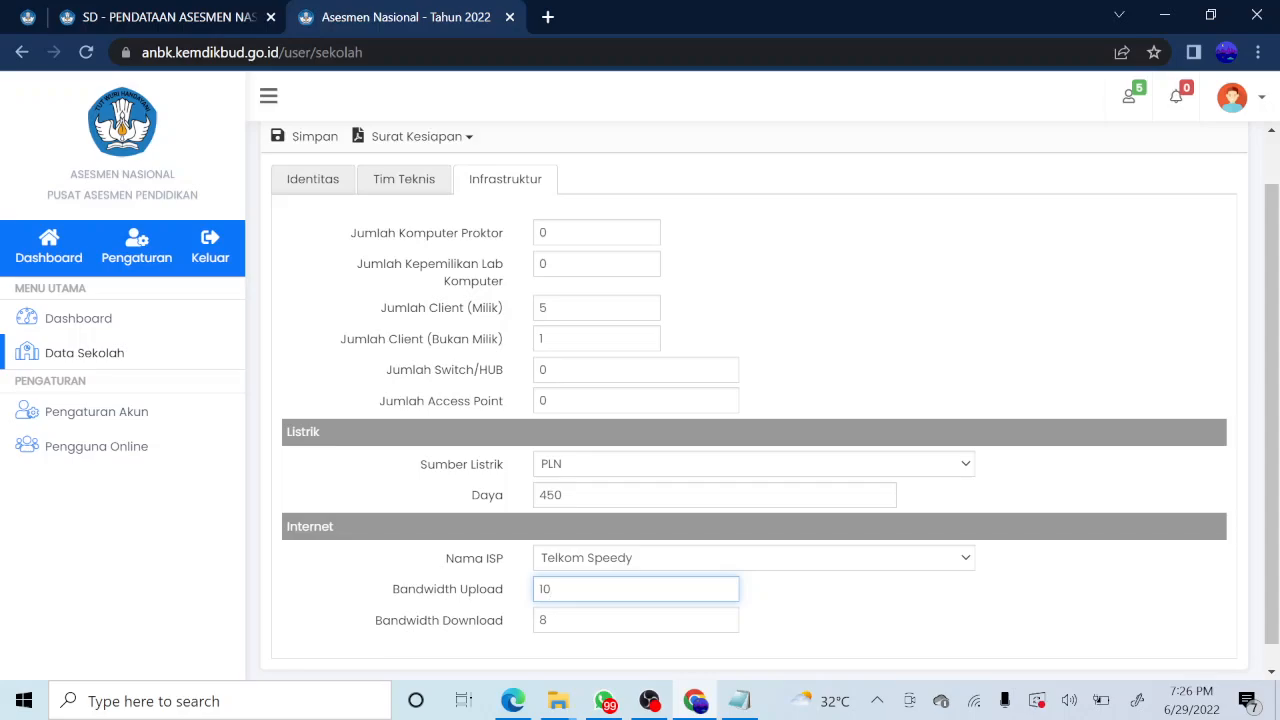
click(706, 619)
drag(1274, 484, 1250, 350)
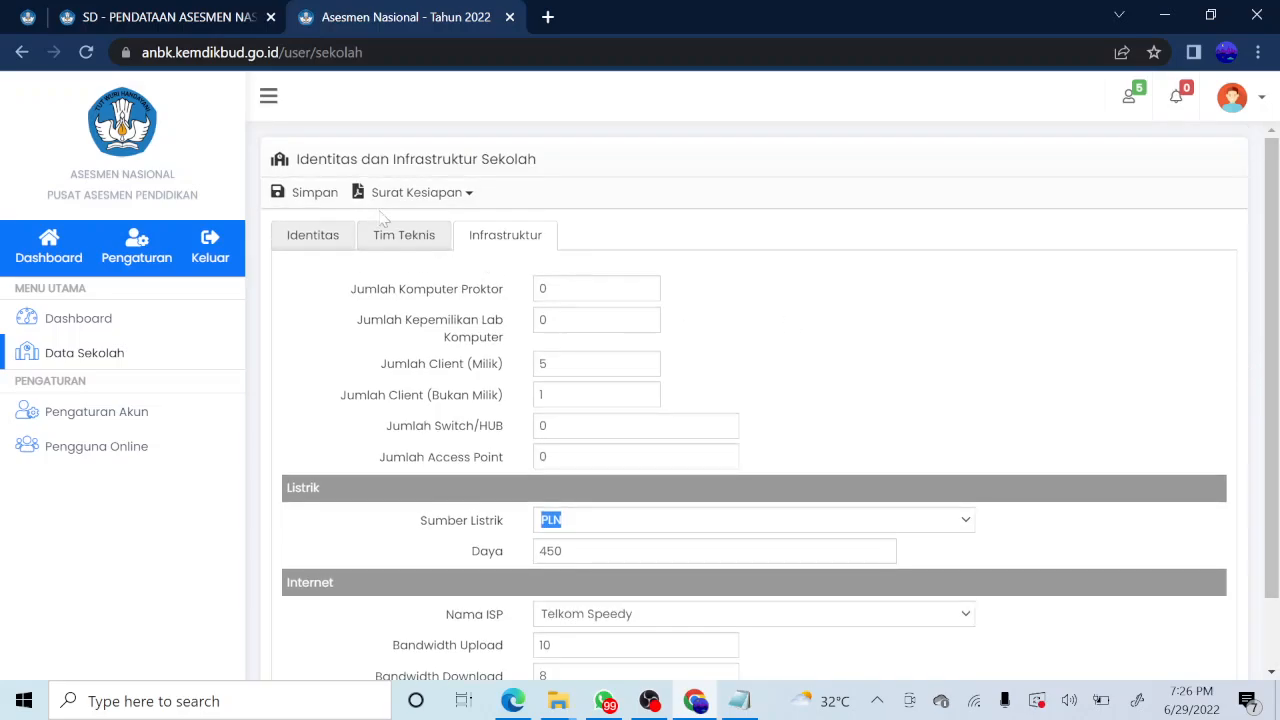
click(315, 193)
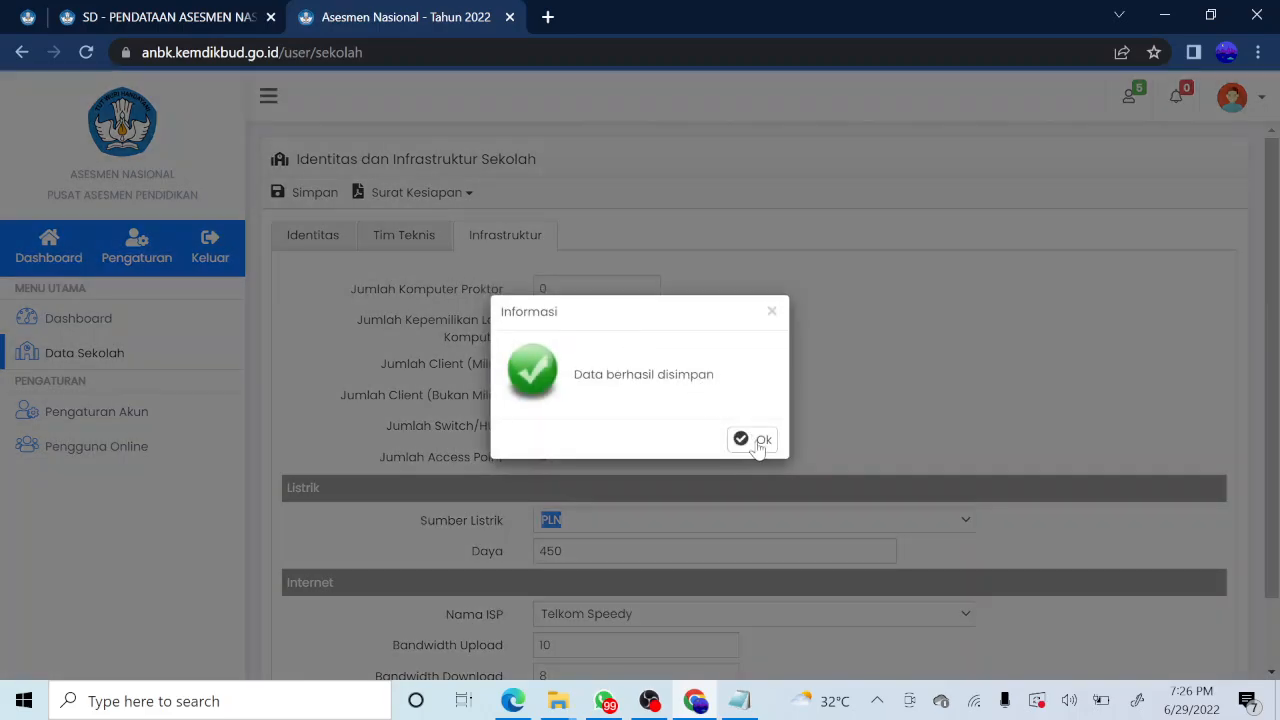
click(759, 445)
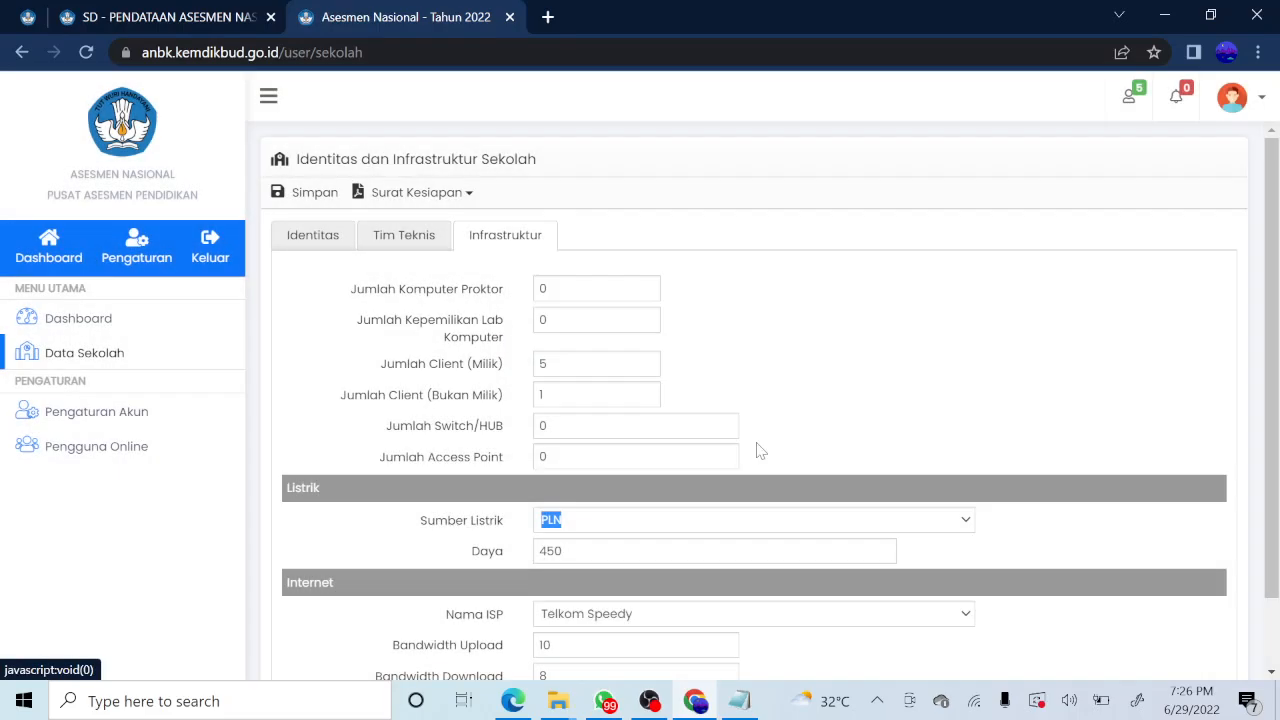
Preview the printable Surat Kesiapan, return to the school data and check for an uploaded image of the letter.
click(448, 205)
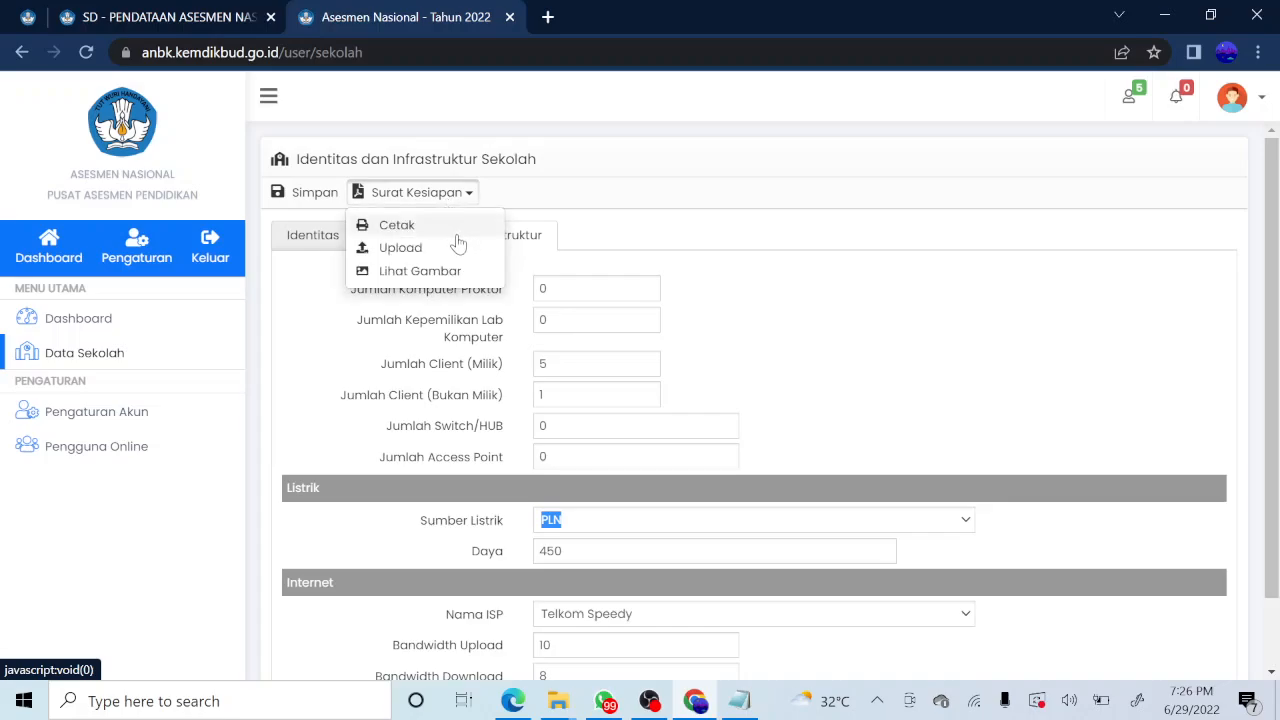
click(380, 225)
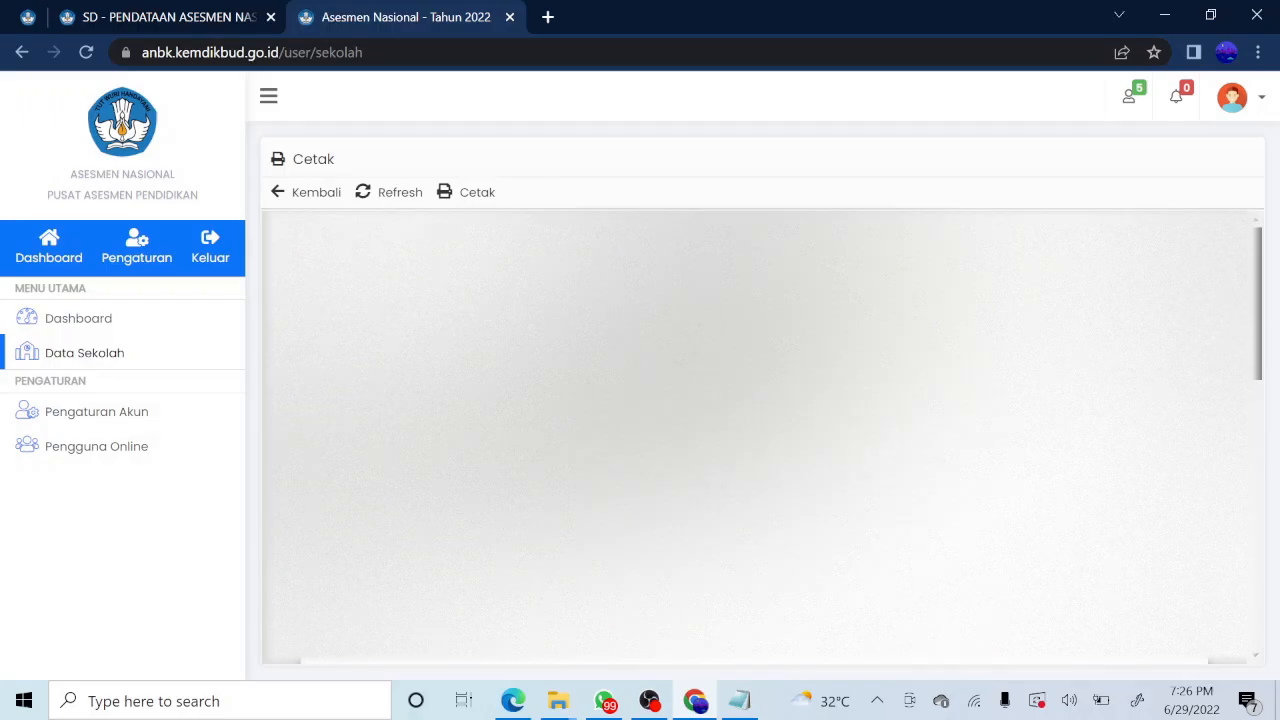
mouse_move(1258, 321)
mouse_down()
mouse_move(1270, 592)
mouse_move(1260, 321)
mouse_move(1260, 339)
mouse_up()
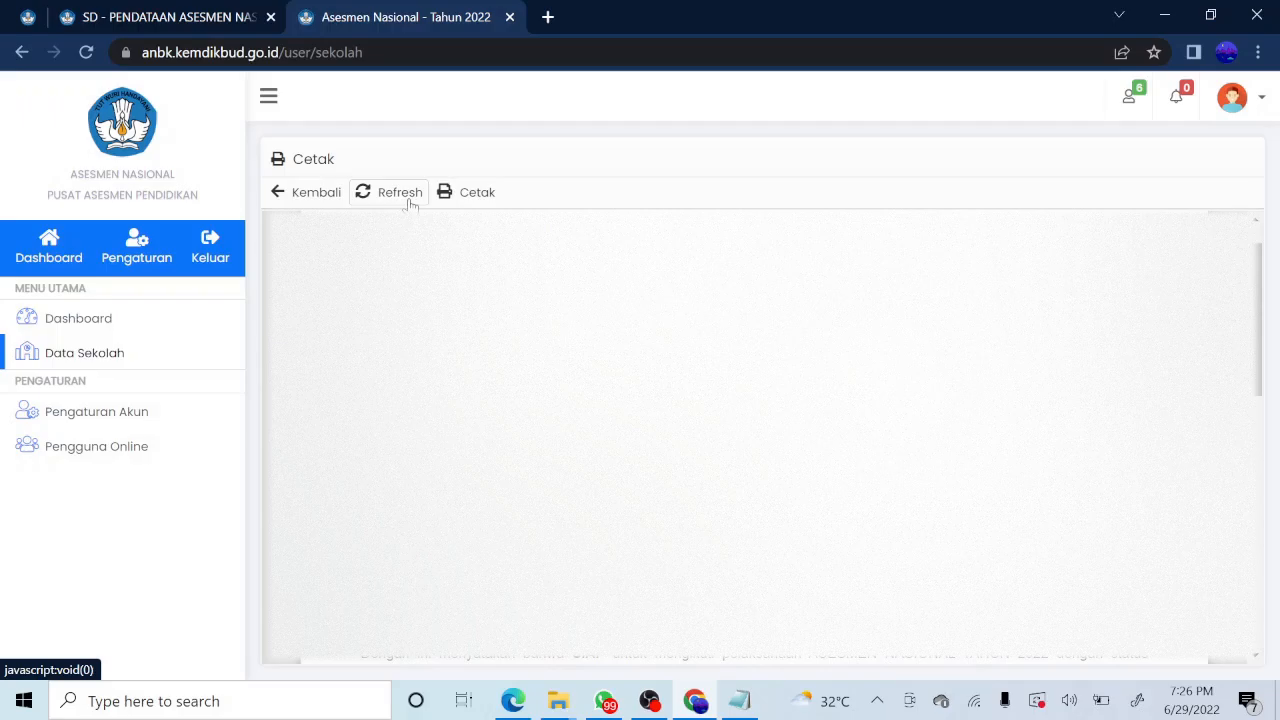
click(323, 200)
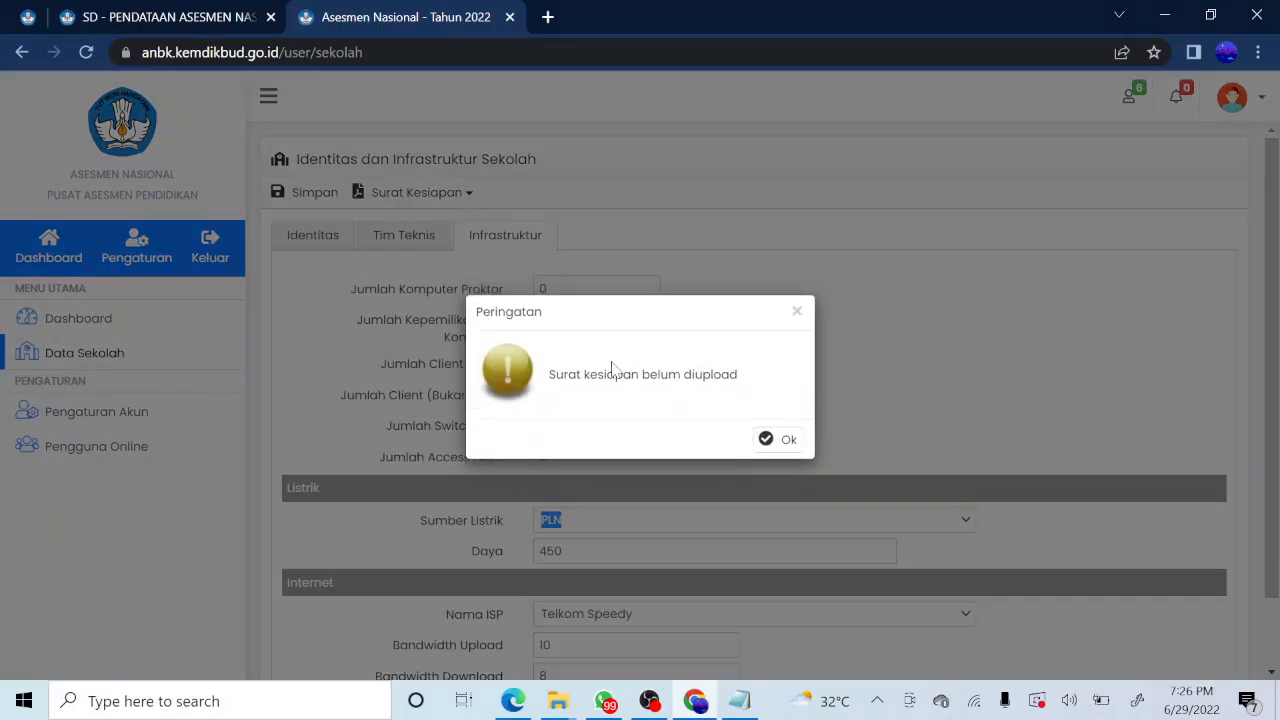
click(796, 314)
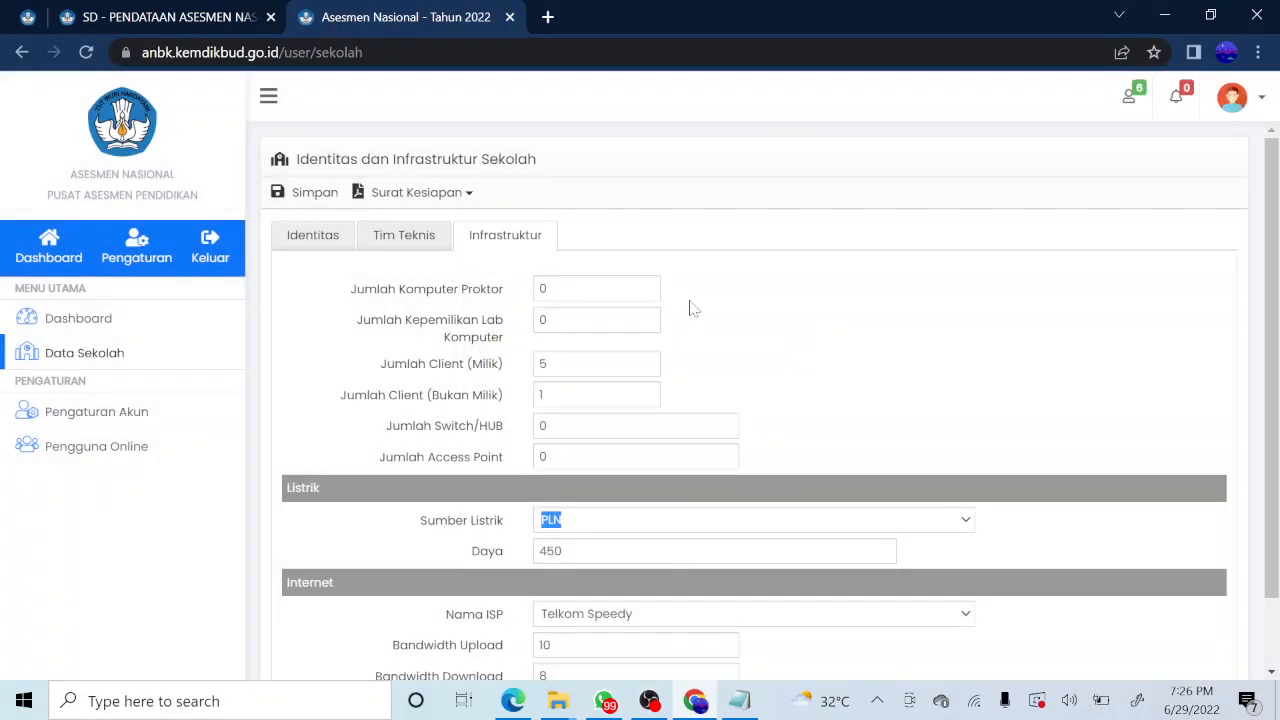
View the upload form for the scanned Surat Kesiapan and close it without choosing a file.
click(446, 199)
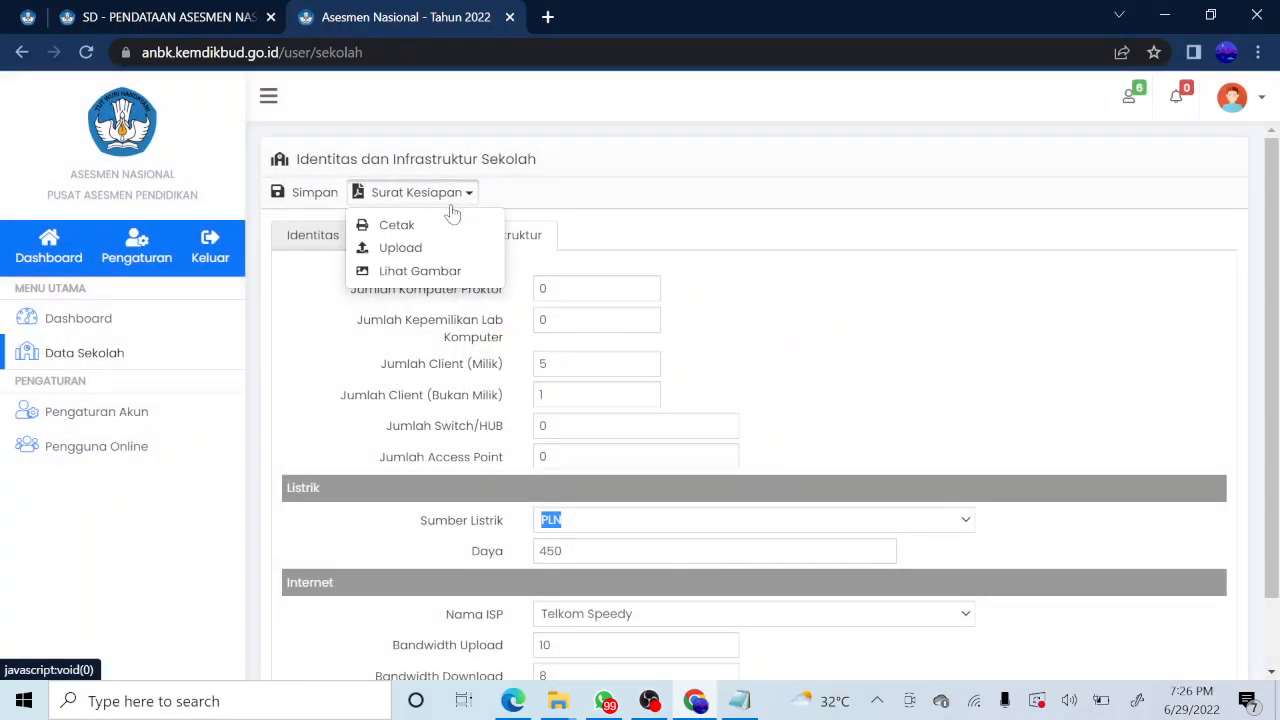
click(434, 249)
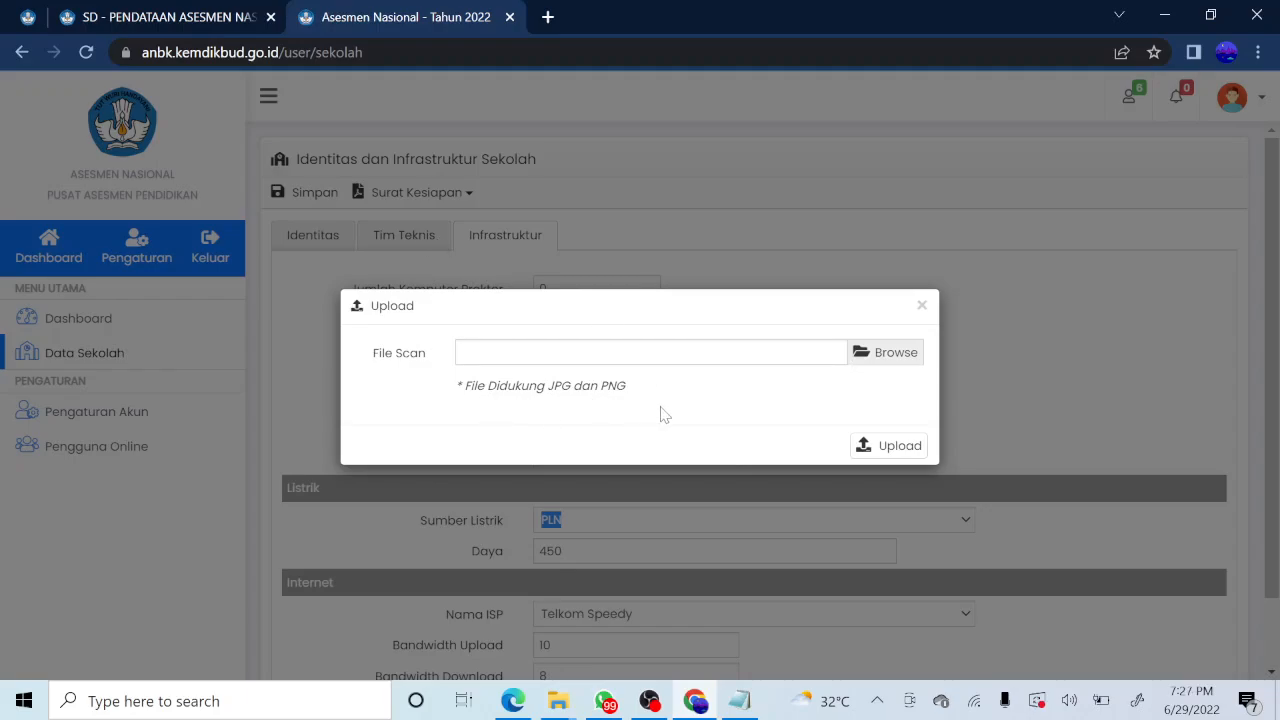
click(921, 306)
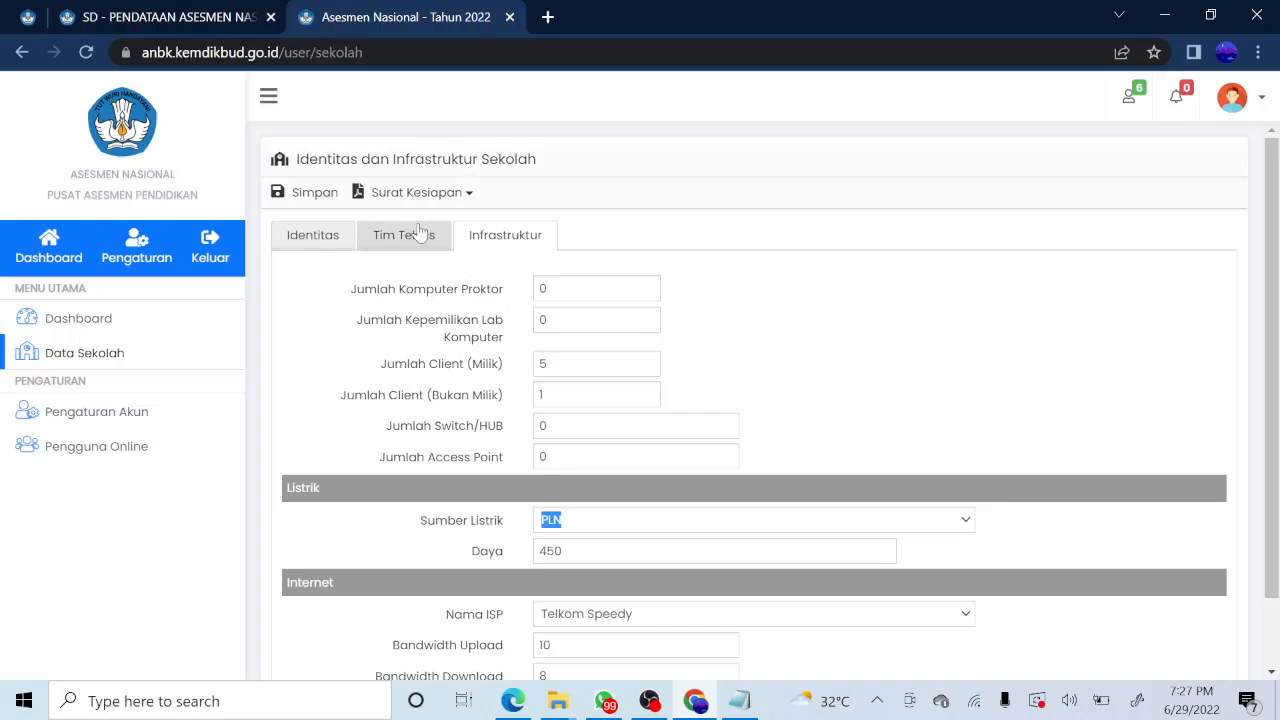
Save the school data again, and view the account settings without changing them.
click(333, 200)
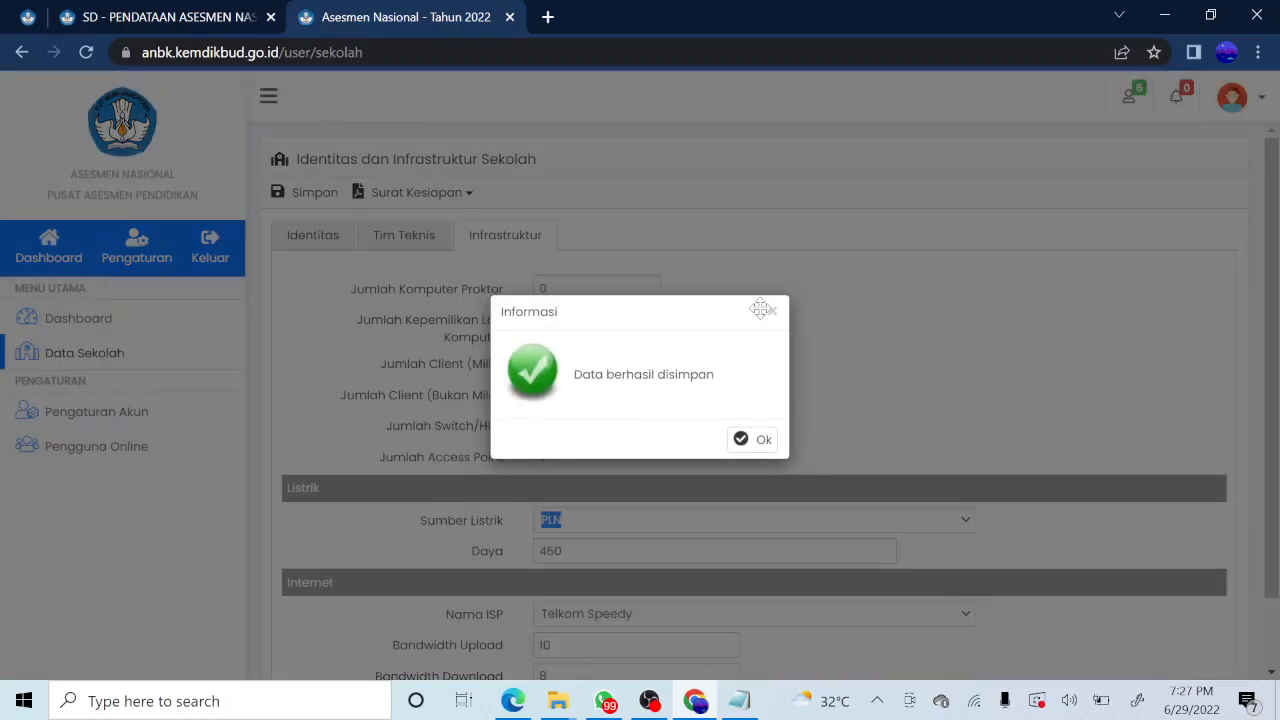
click(769, 311)
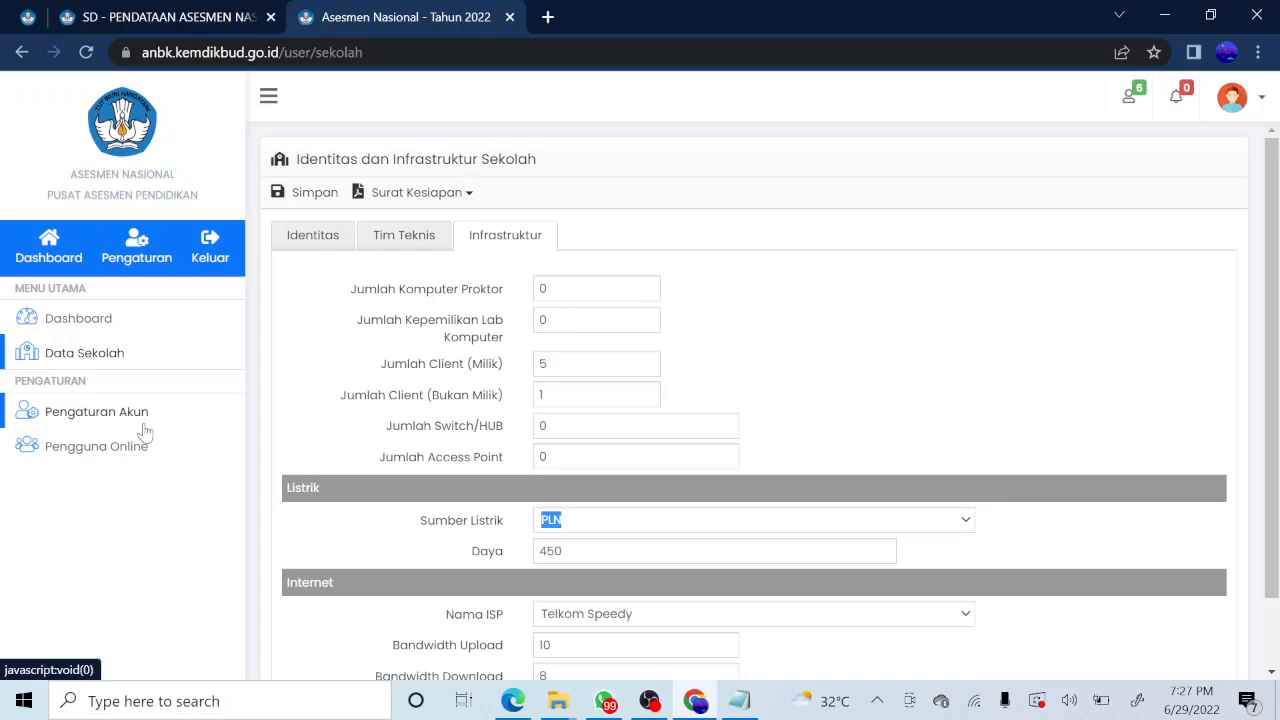
click(97, 421)
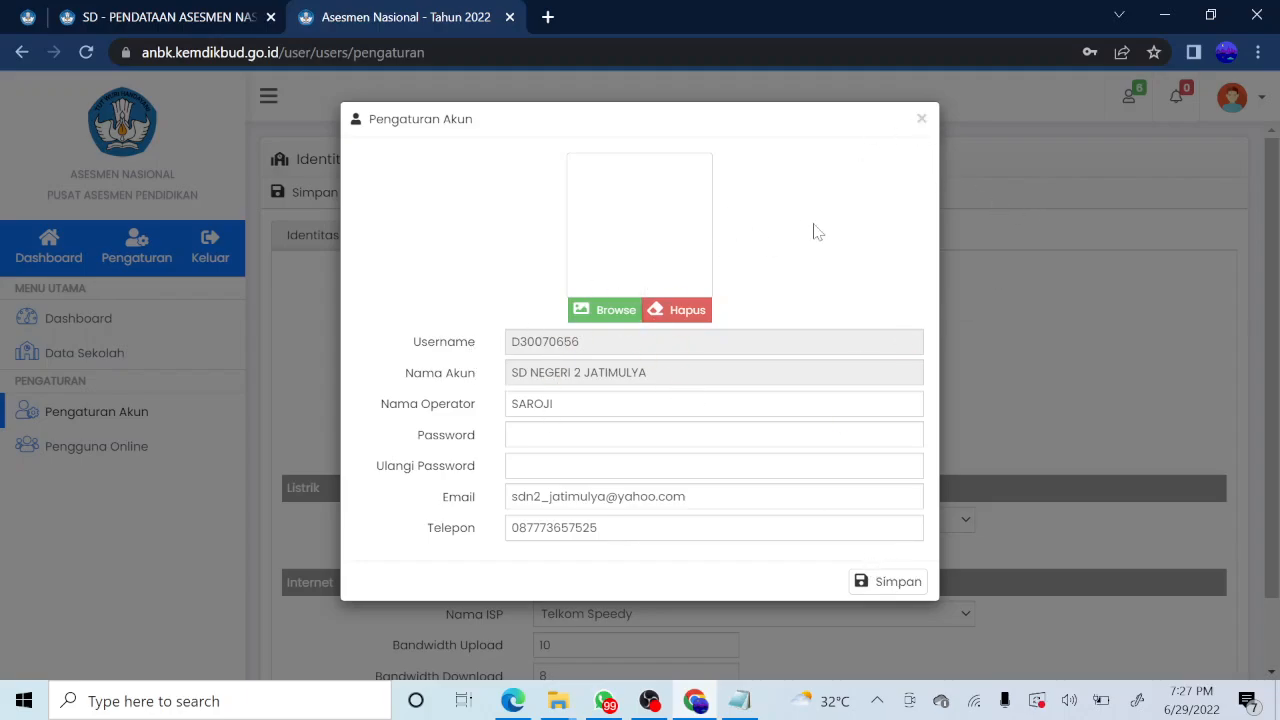
click(921, 120)
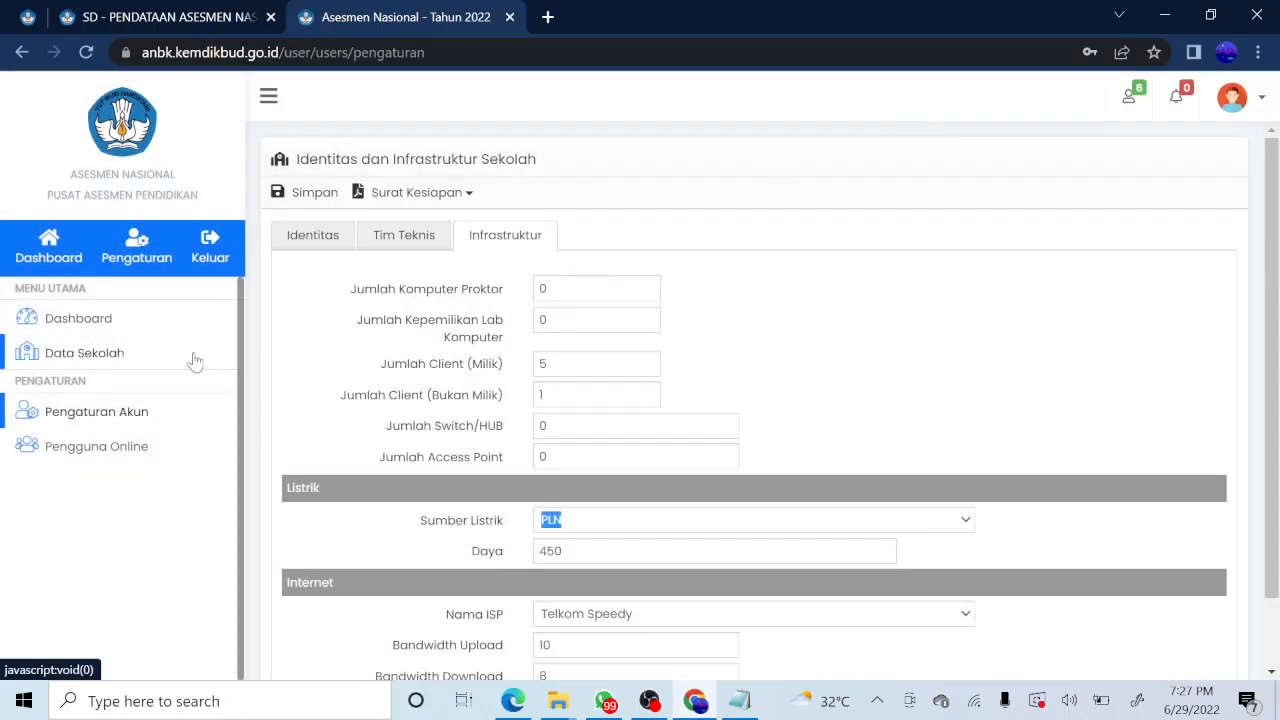
Set Status Pelaksanaan to Menumpang in Data Sekolah with 0655. SD NEGERI 1 JATIMLUYA as the host school, and save.
click(100, 360)
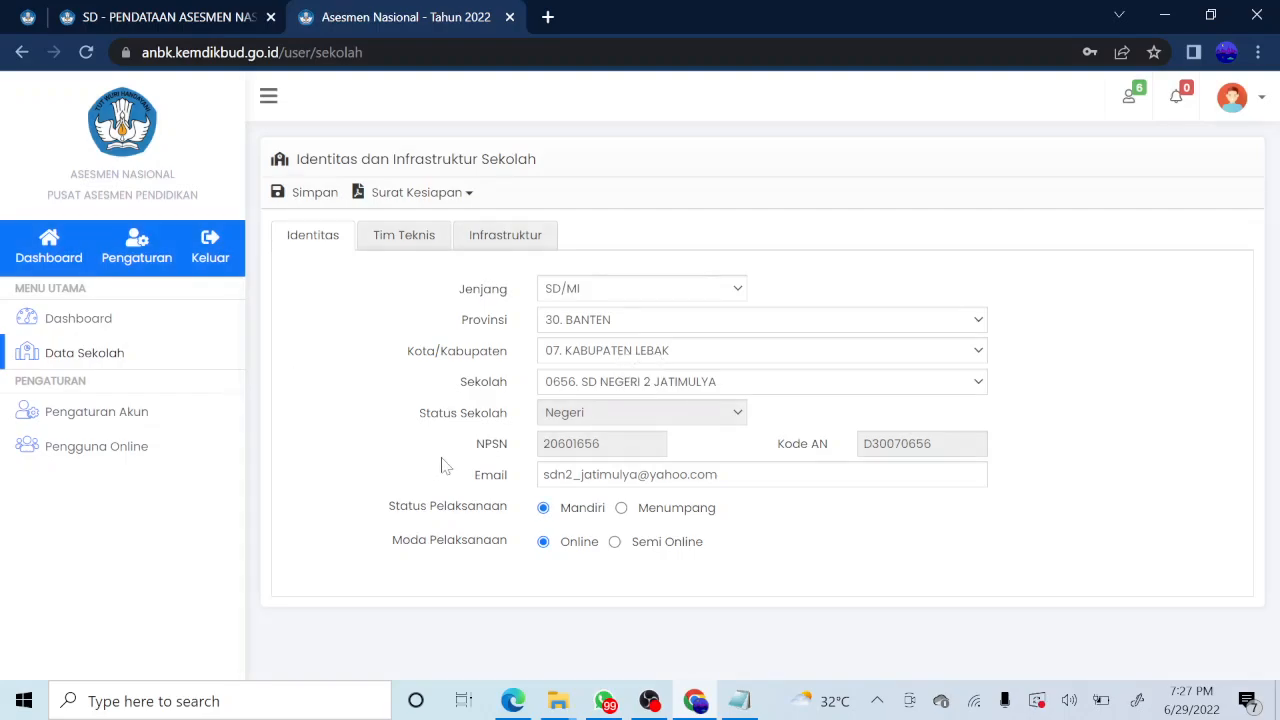
click(650, 512)
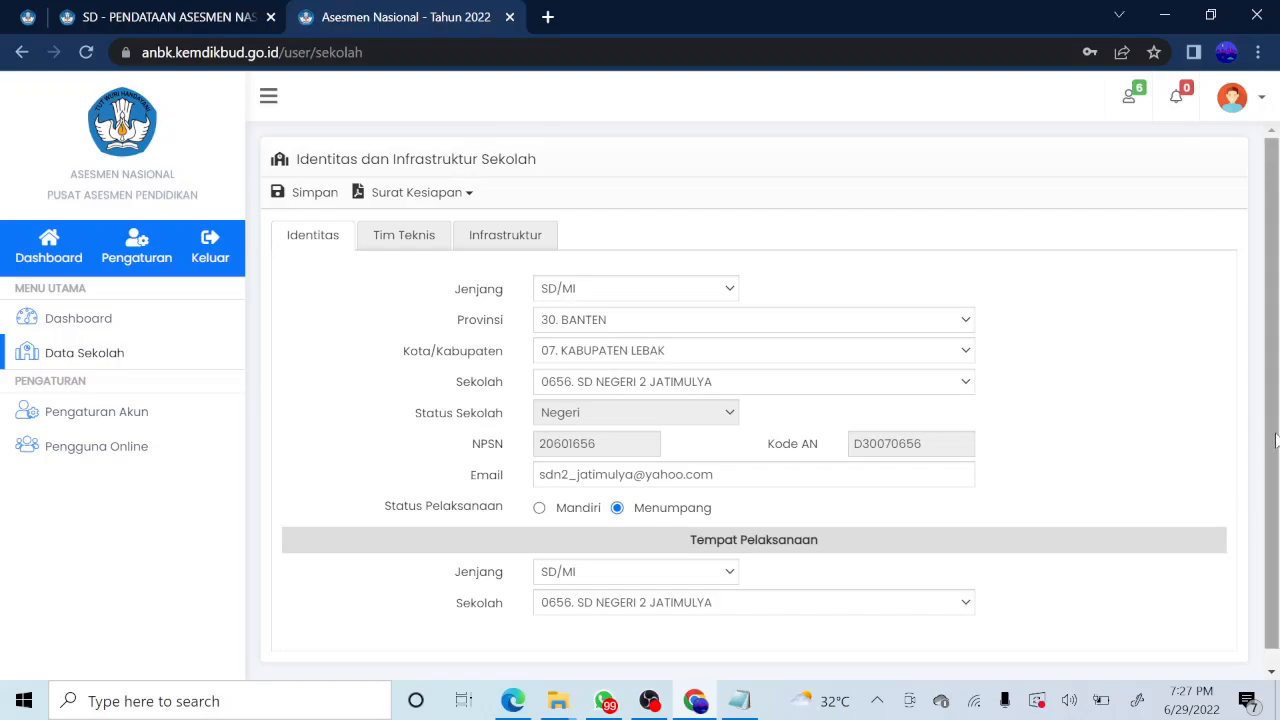
scroll(1257, 492, down, 1)
click(720, 595)
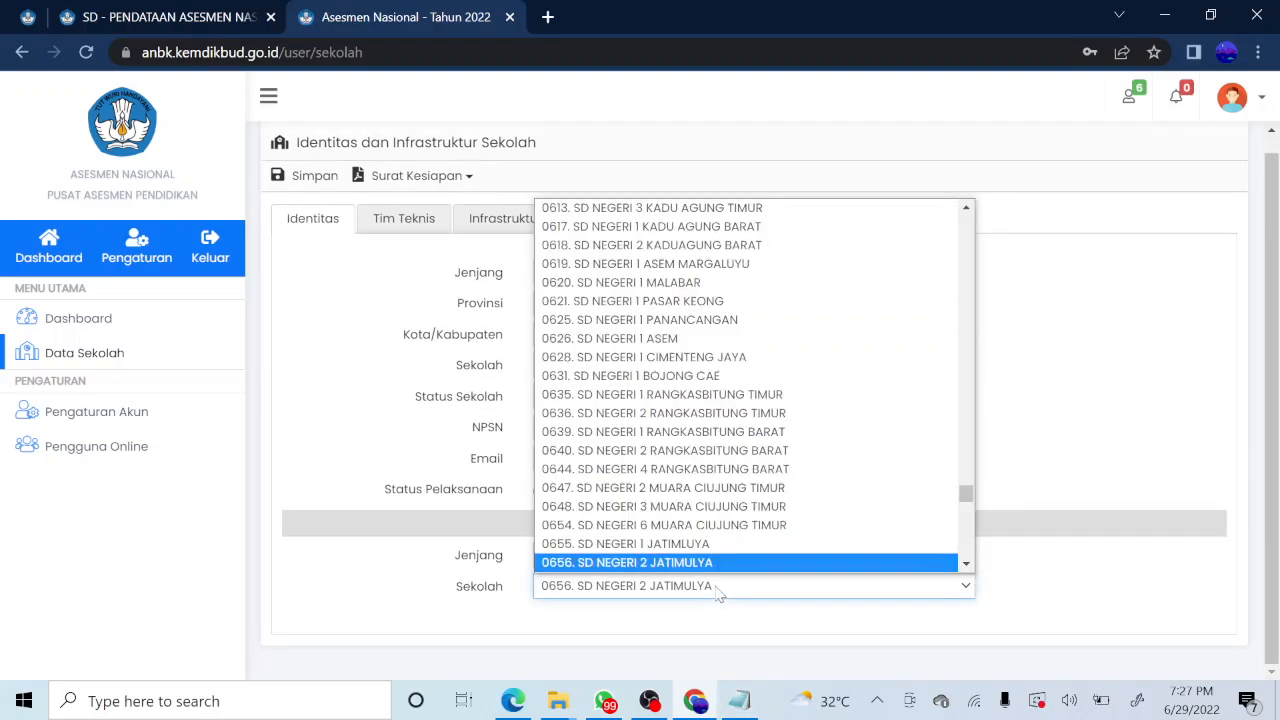
click(742, 512)
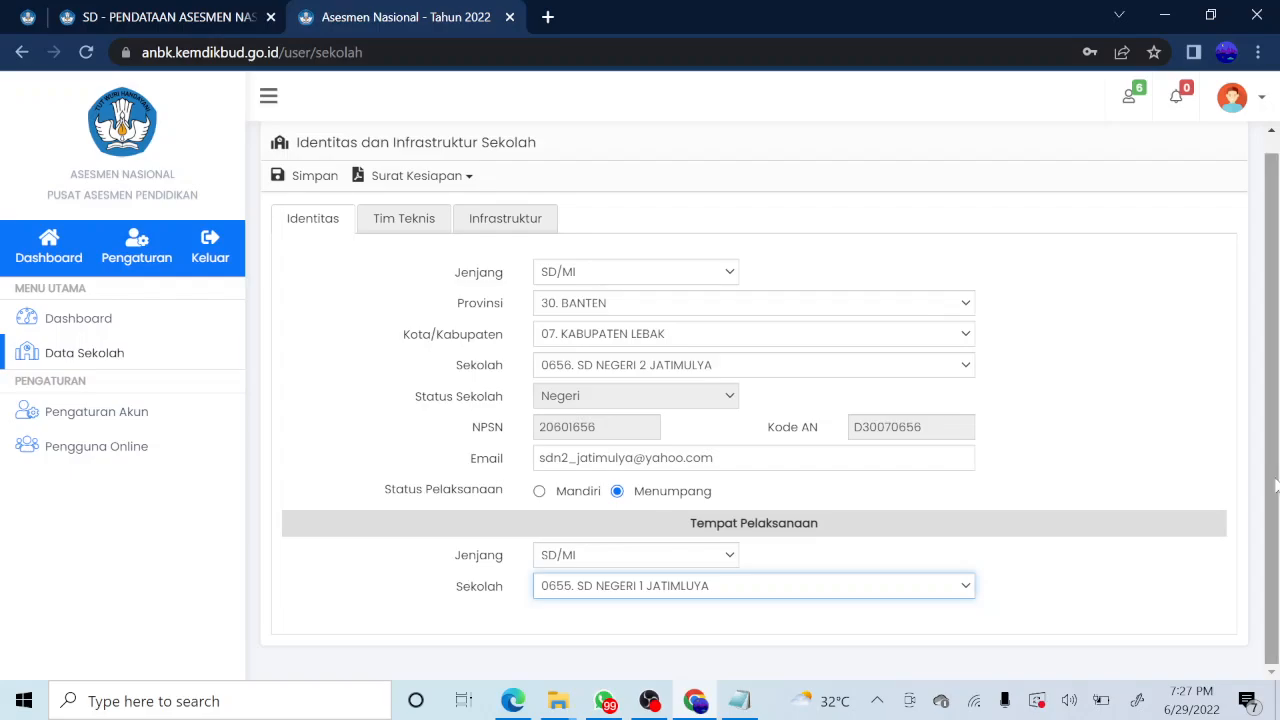
click(286, 186)
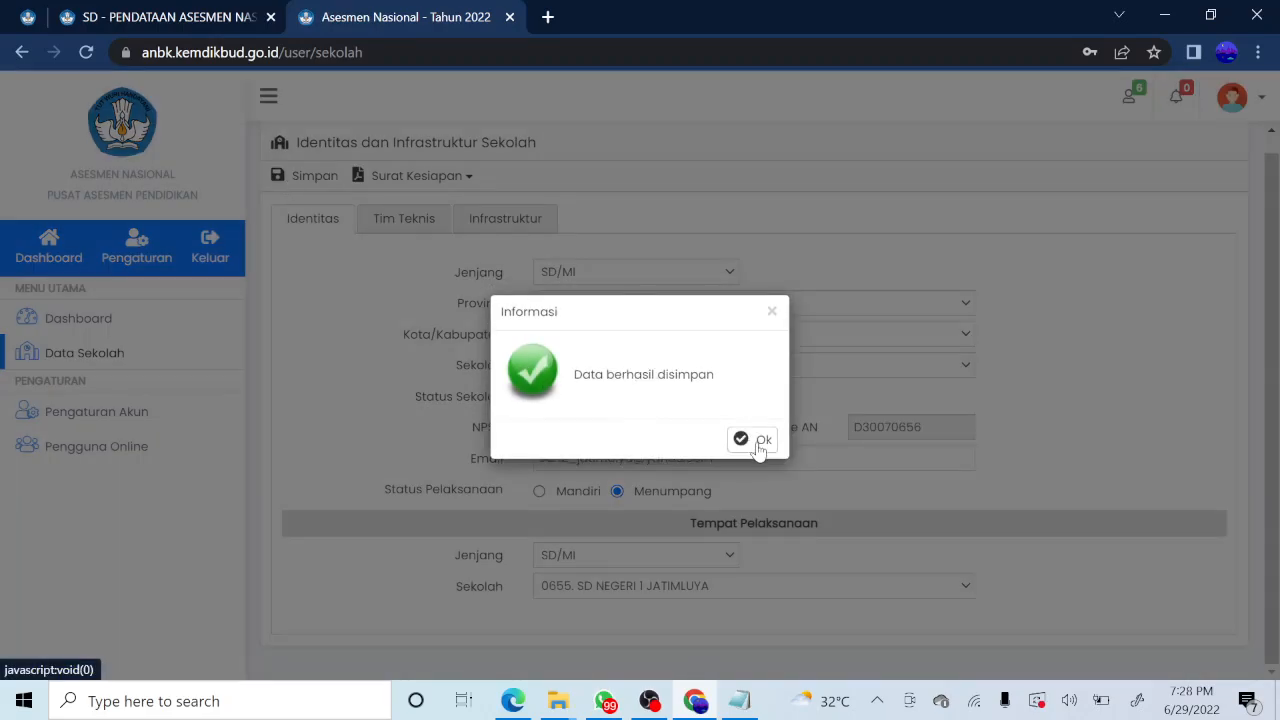
click(759, 440)
Look through the printable Surat Kesiapan for the Menumpang status and return to the school data.
click(436, 178)
click(440, 205)
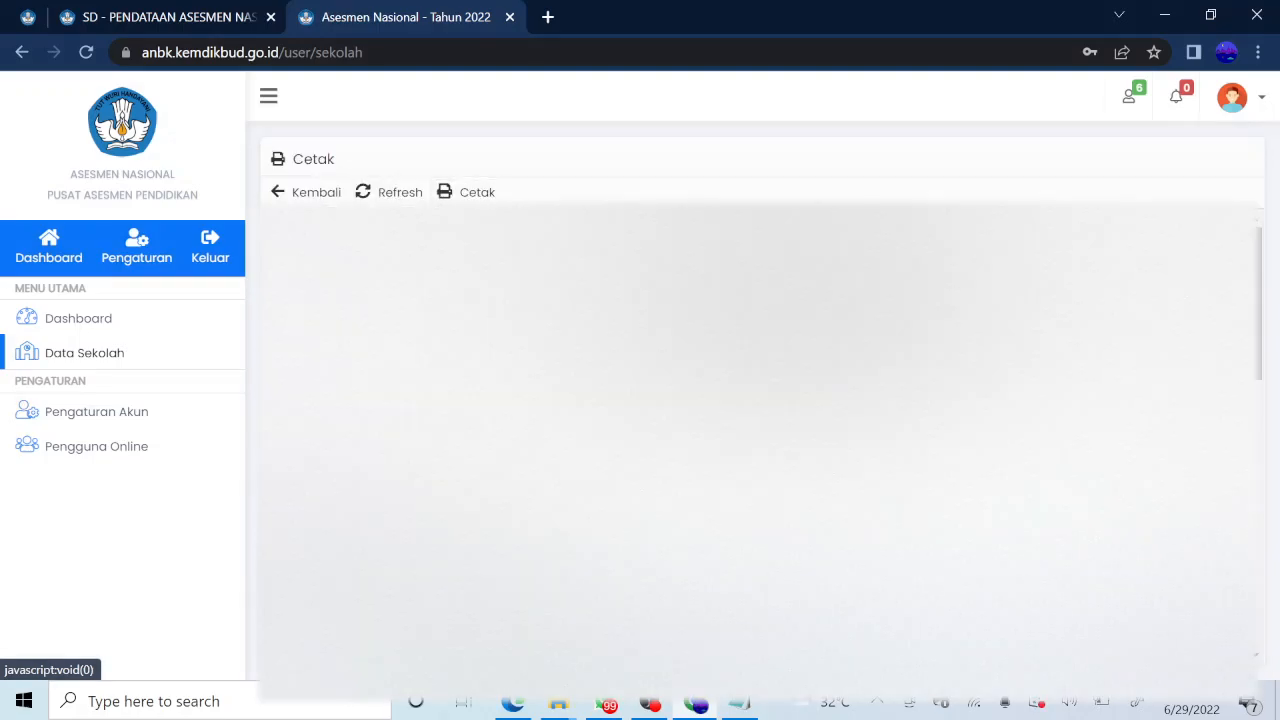
drag(1259, 312, 1274, 467)
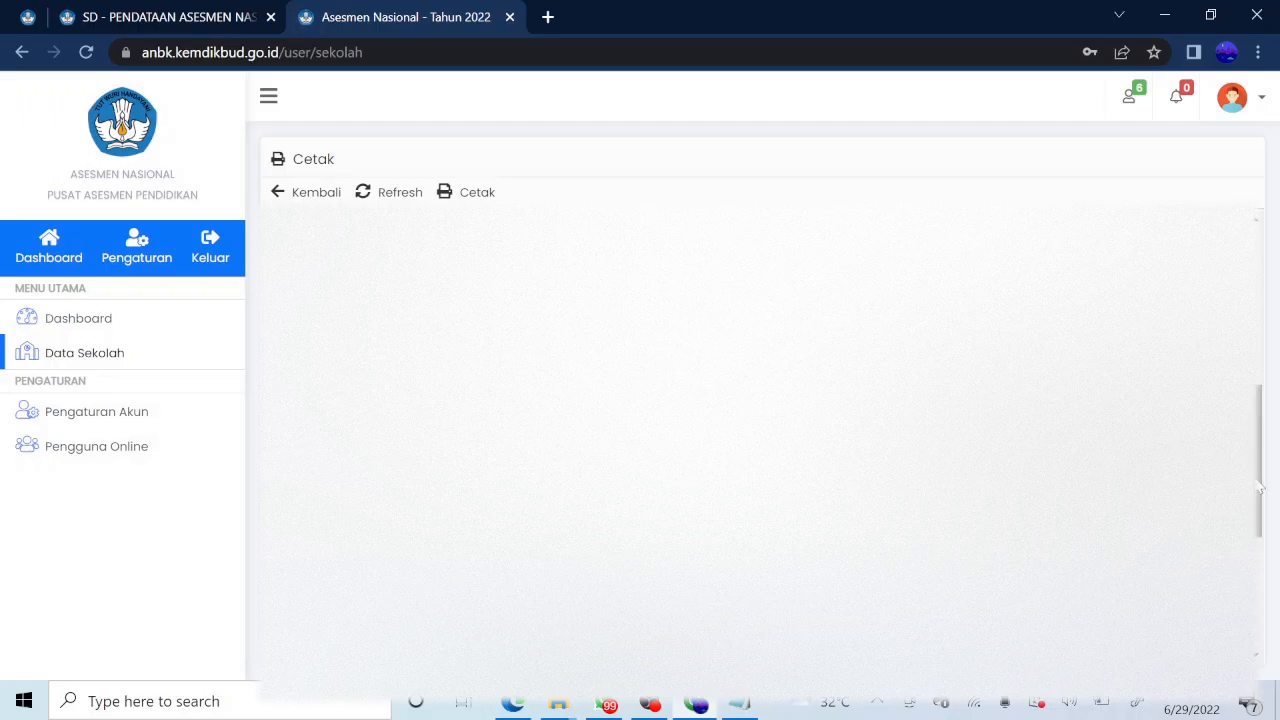
drag(1259, 484, 1259, 324)
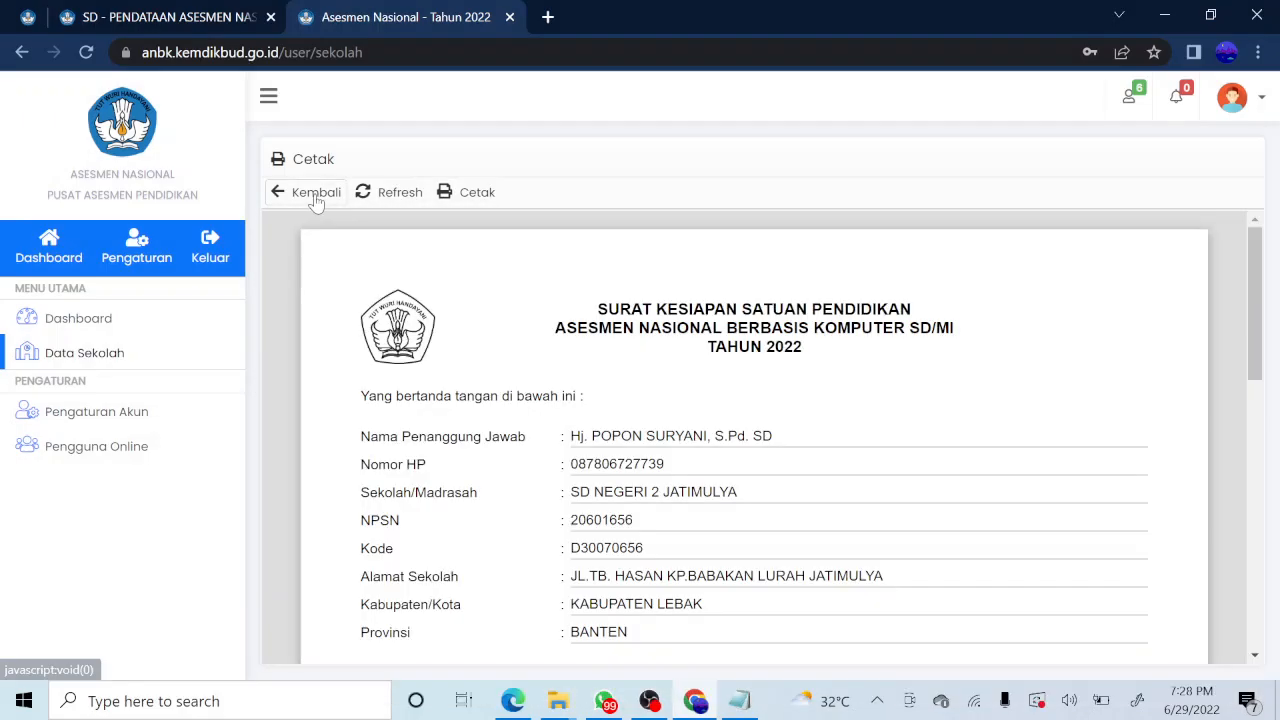
click(316, 193)
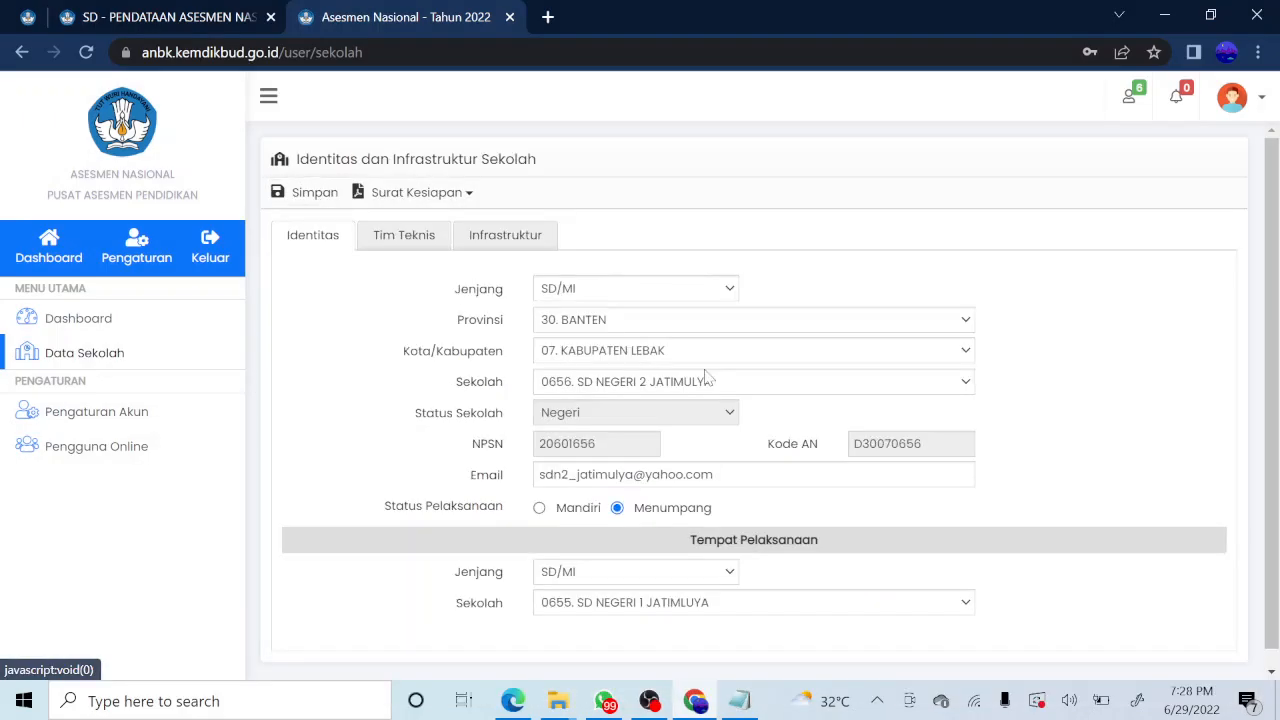
Set Status Pelaksanaan back to Mandiri with Moda Pelaksanaan Online, and save the school identity data.
click(539, 508)
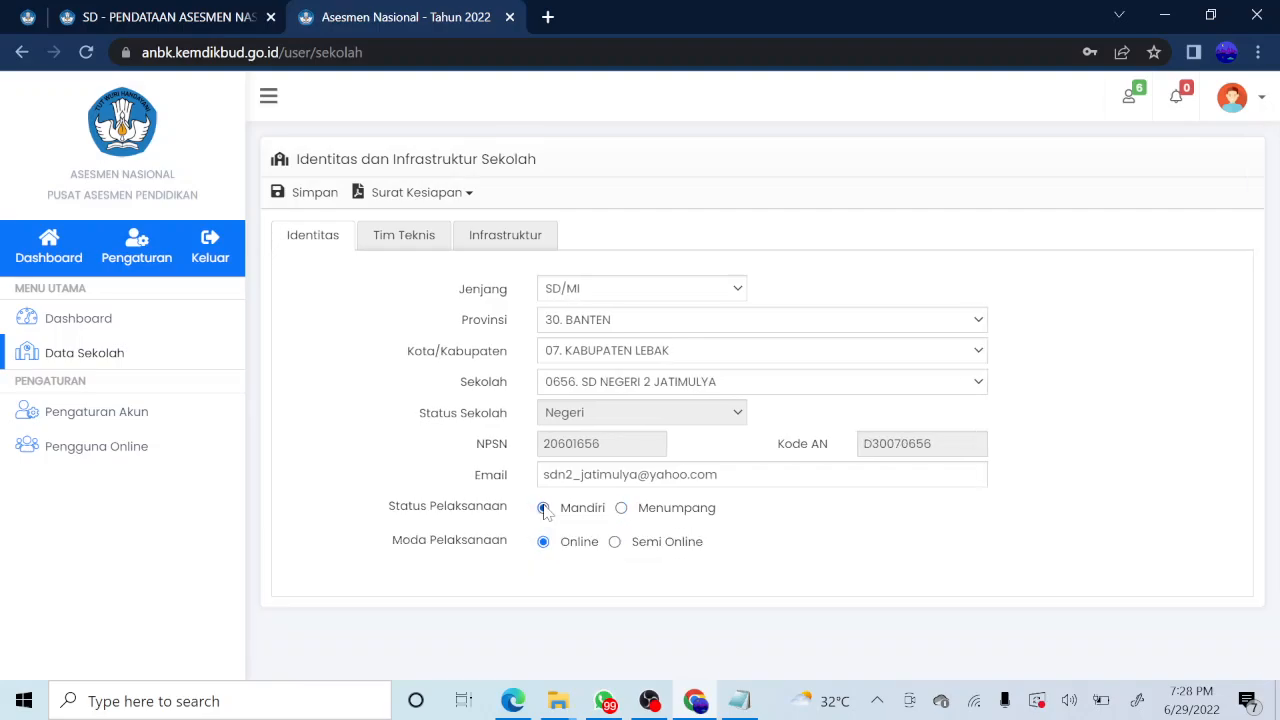
click(310, 193)
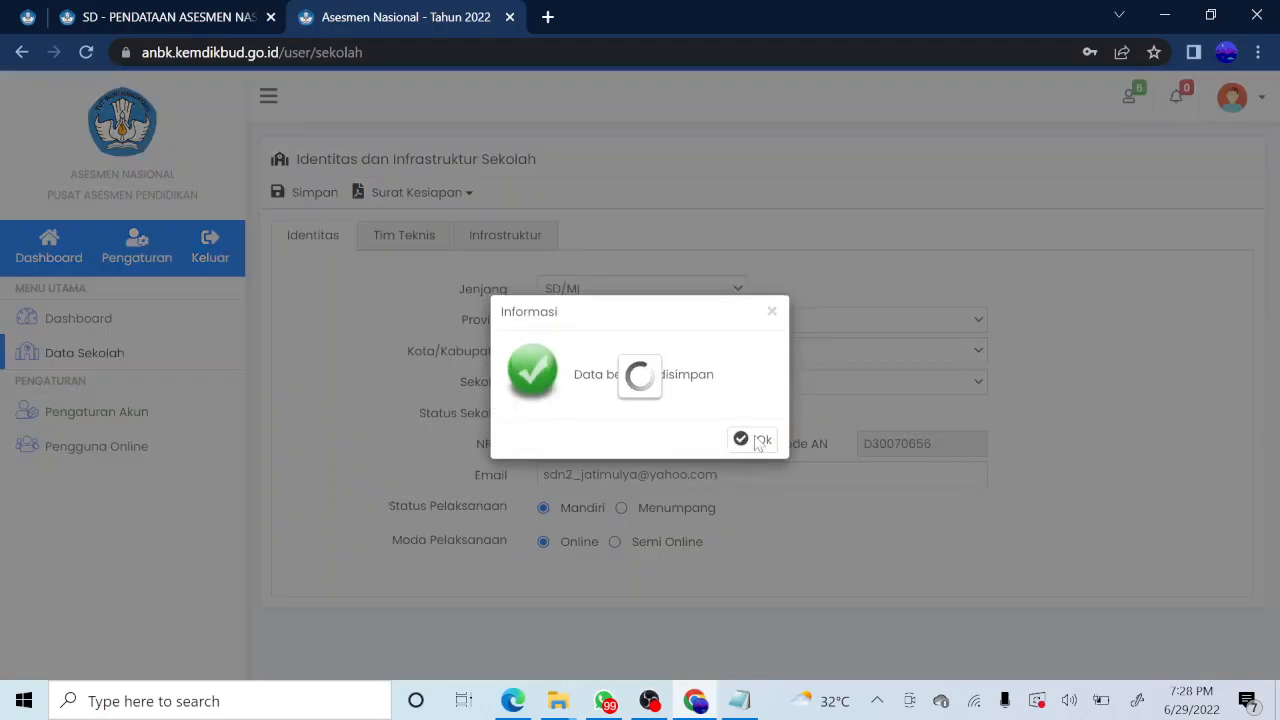
click(757, 443)
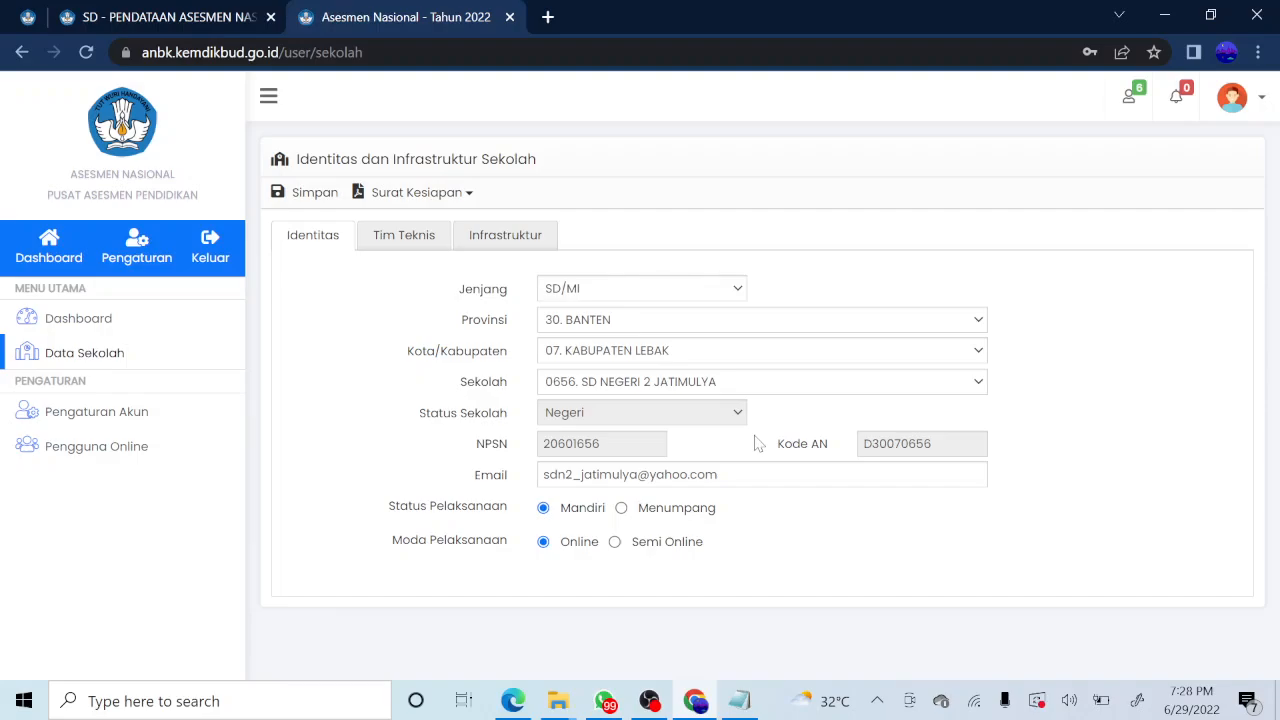
click(1167, 14)
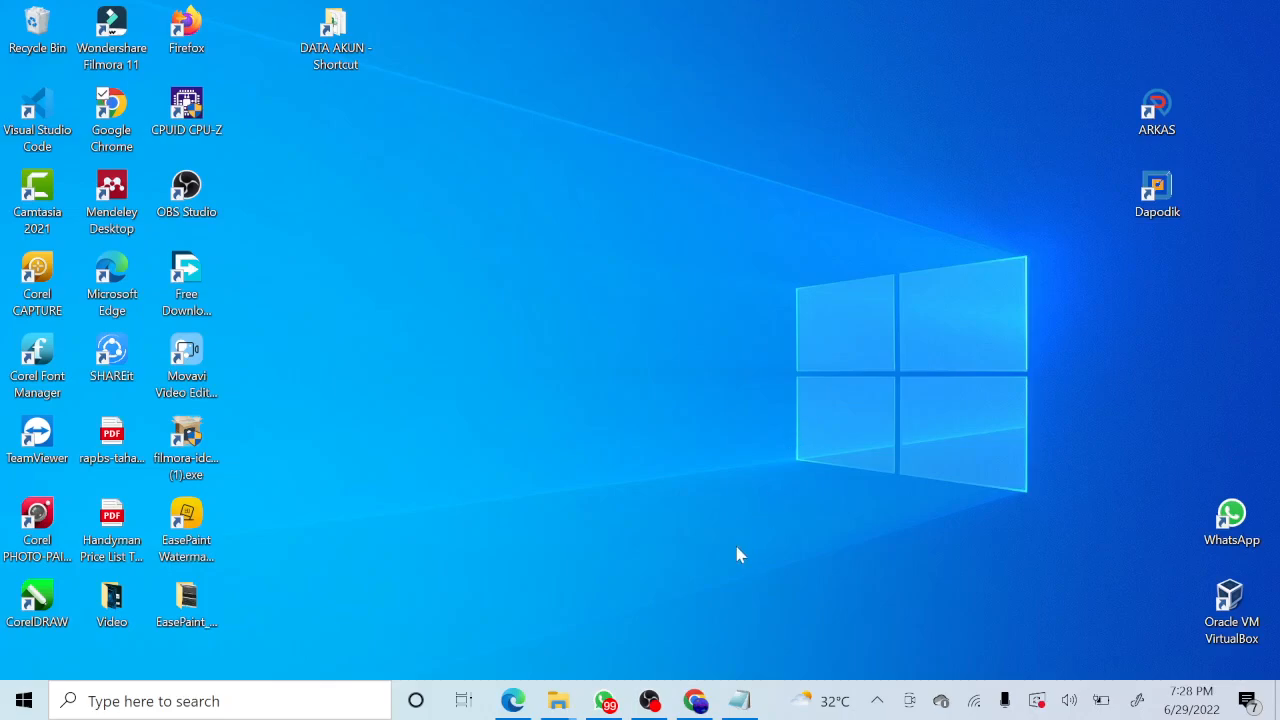
click(695, 701)
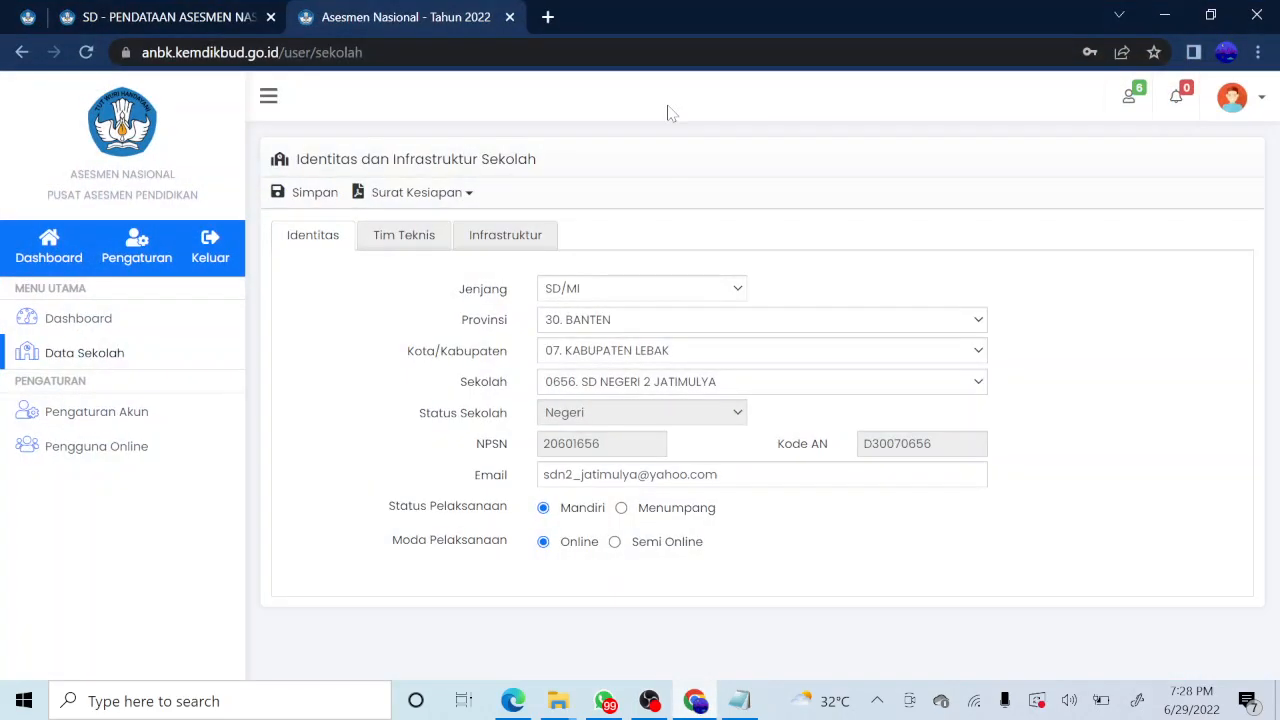
Open the bookmarked SOBAT IT YouTube channel in a new browser tab.
click(552, 17)
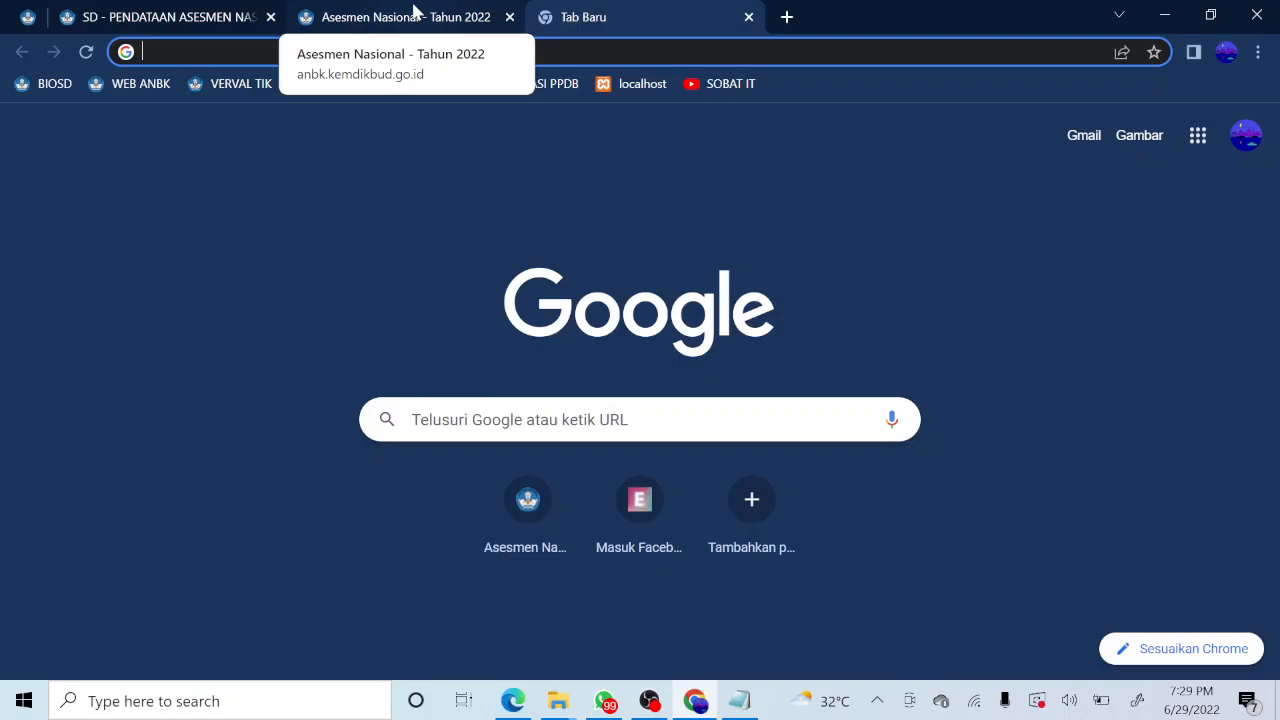
click(716, 85)
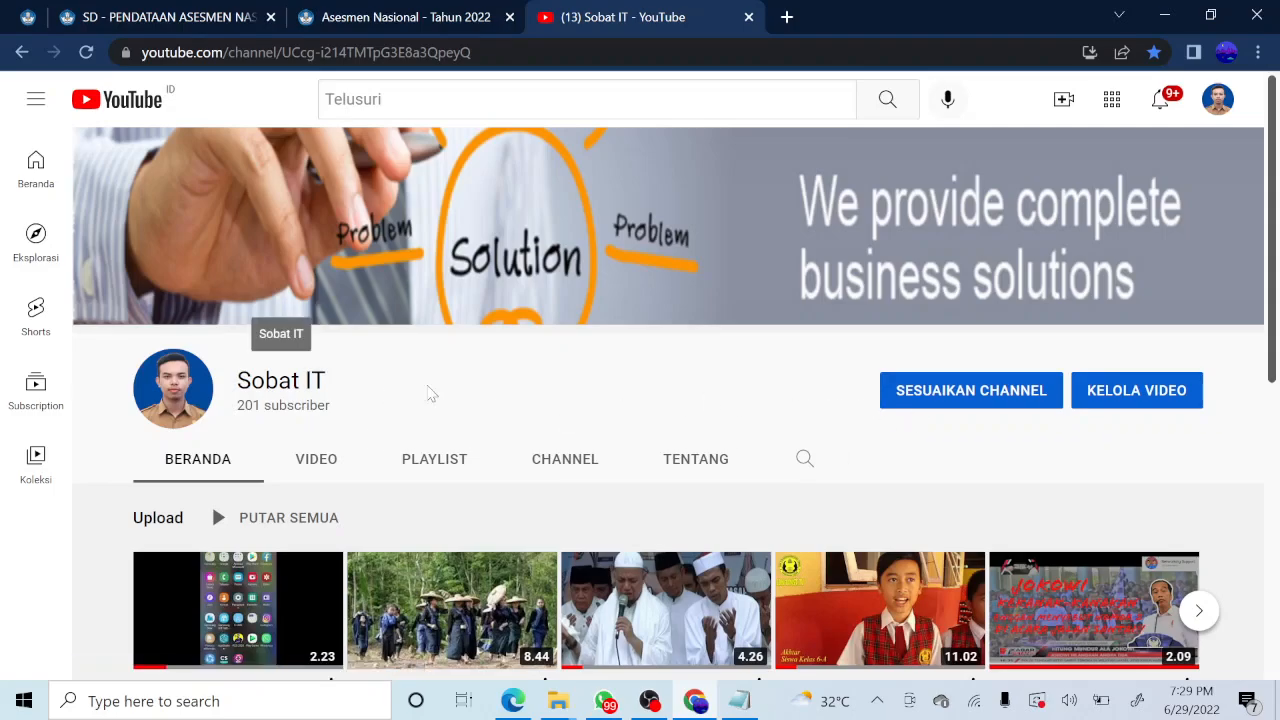
Minimize the browser and switch to OBS Studio.
click(1166, 14)
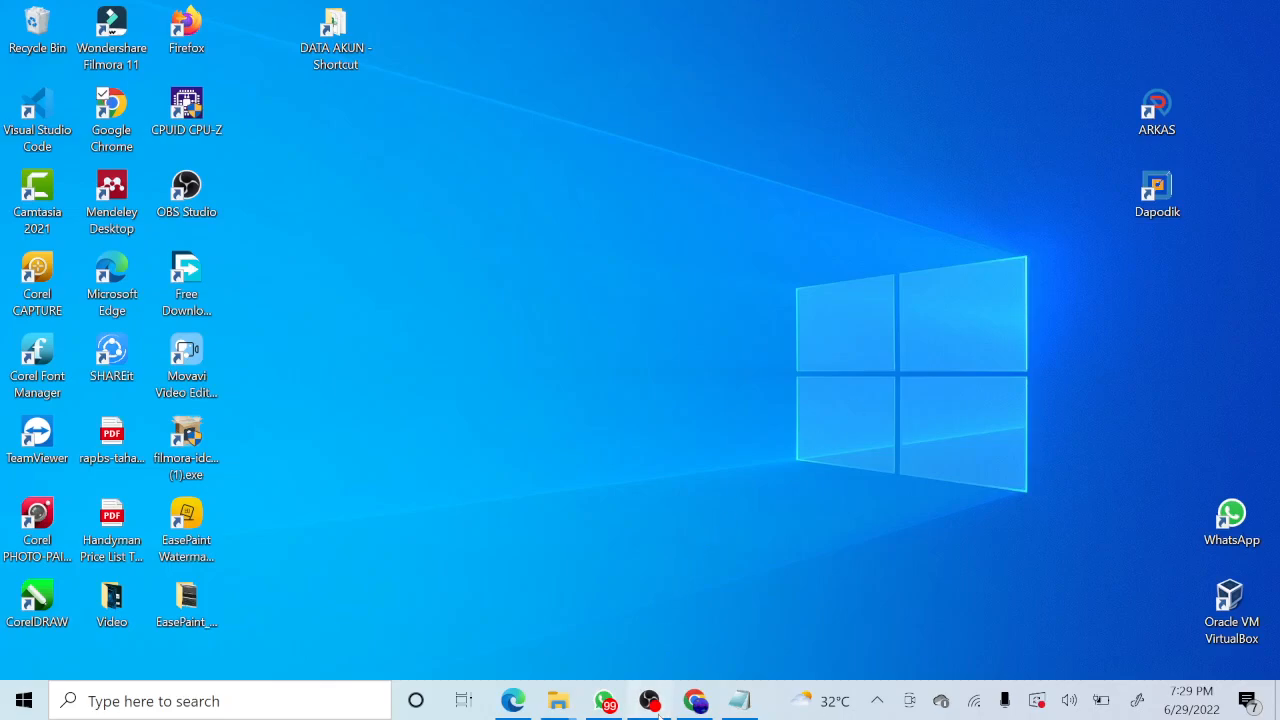
click(652, 703)
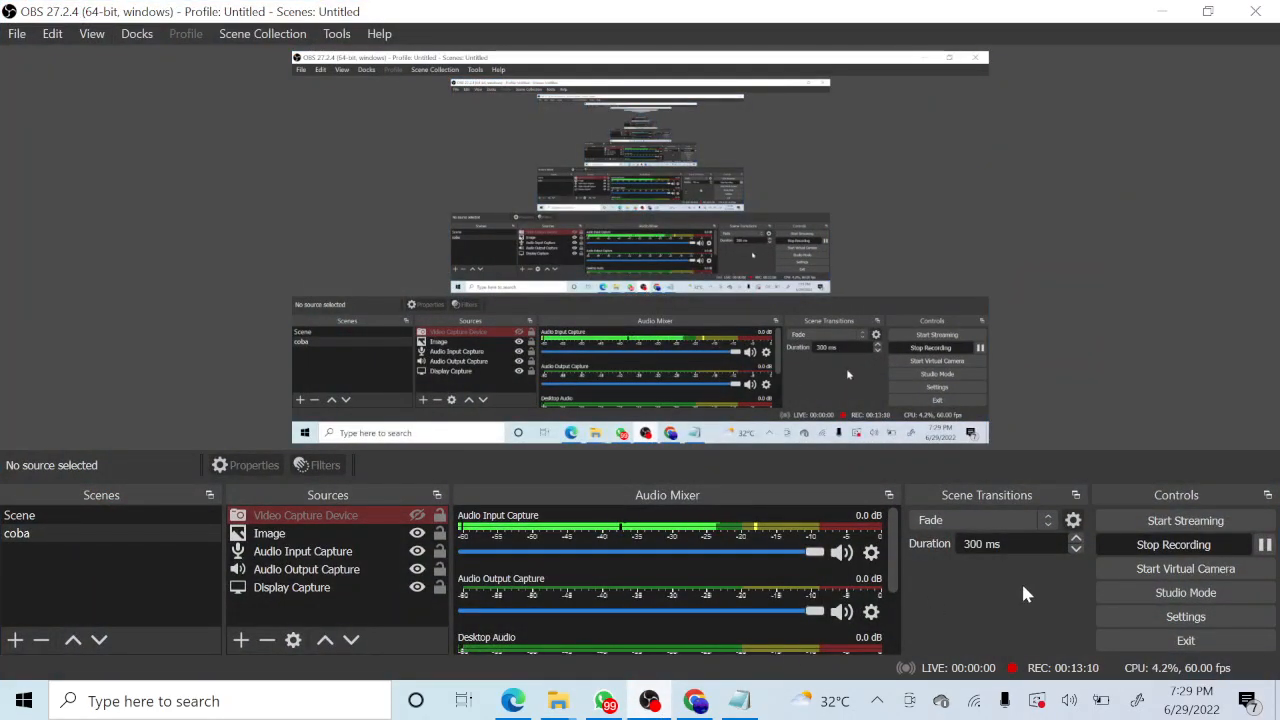